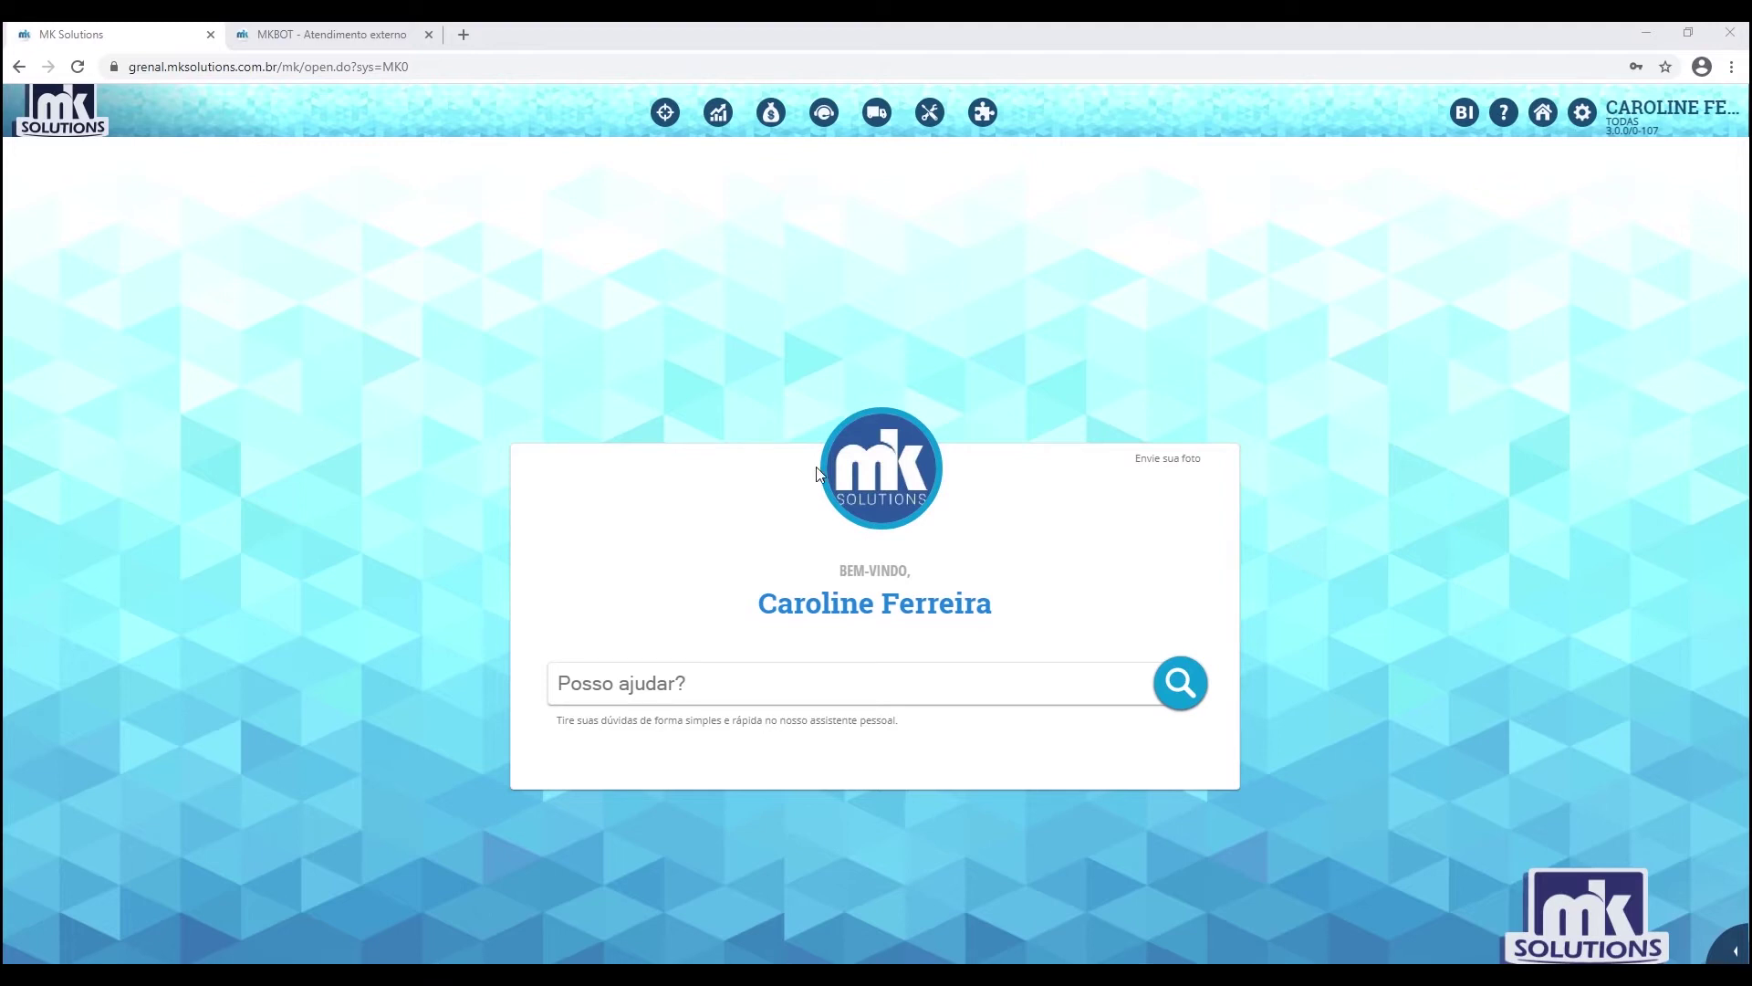
# Step: Open the service profiles of MKBot Assistant in the Workspace module and start a new profile
pyautogui.click(824, 113)
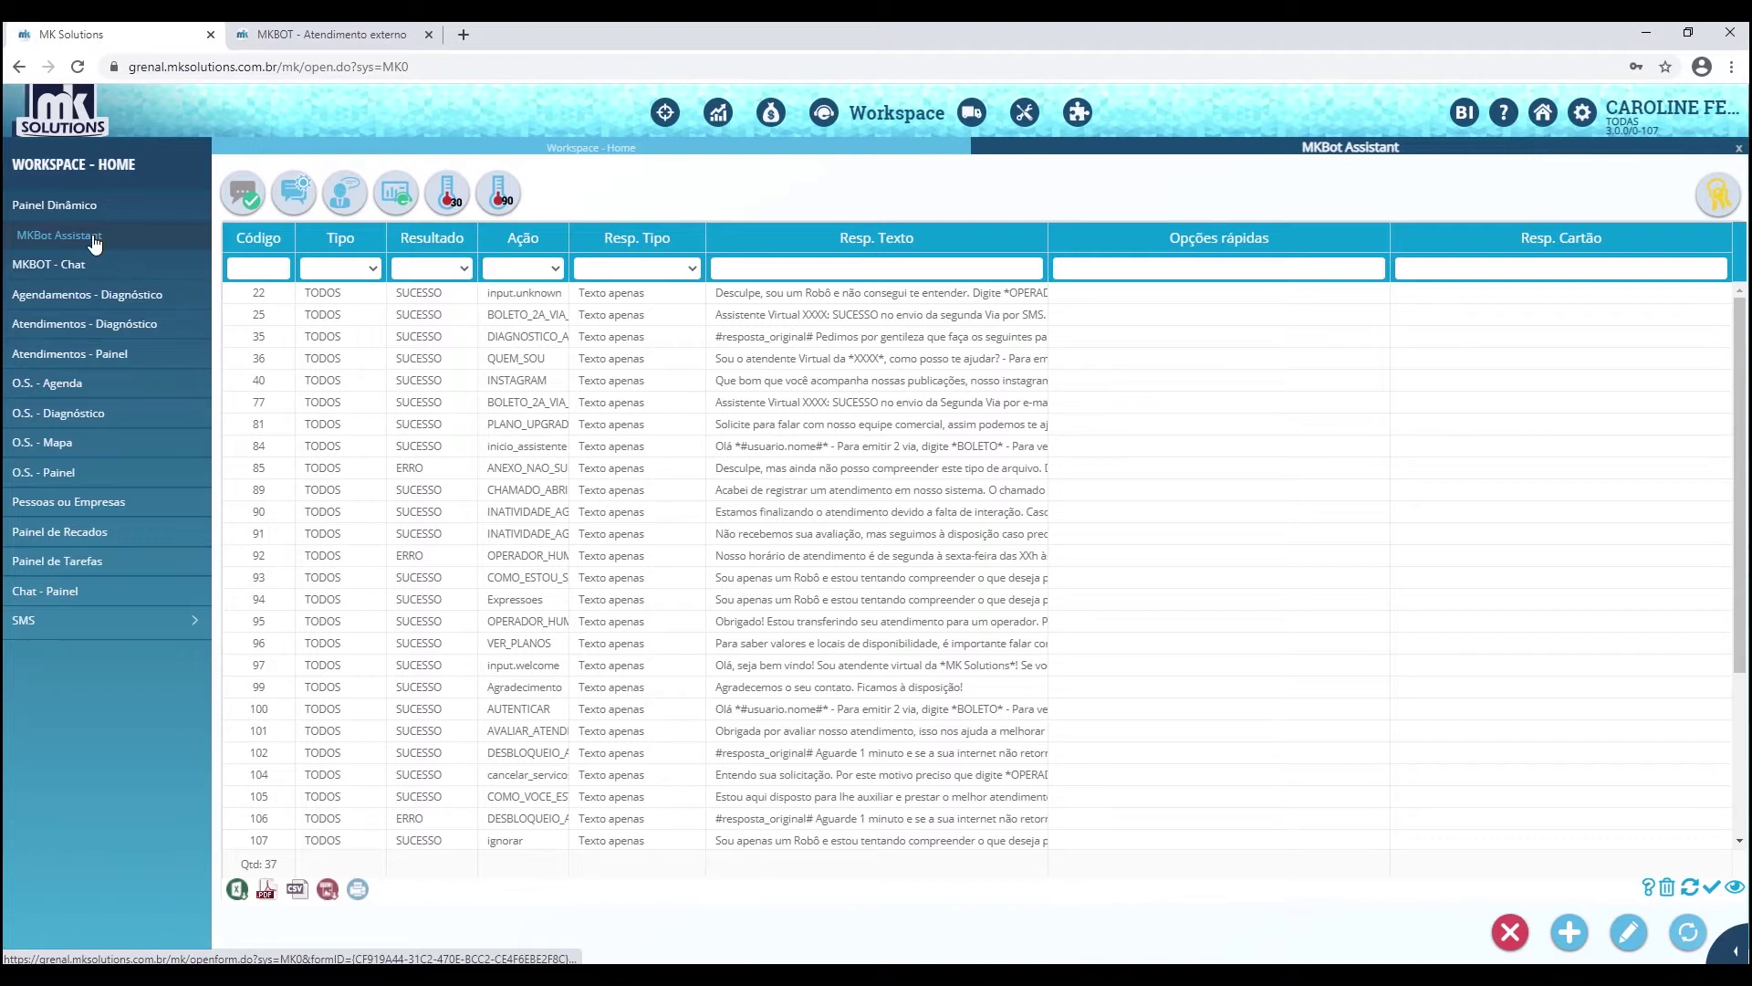
pyautogui.click(296, 198)
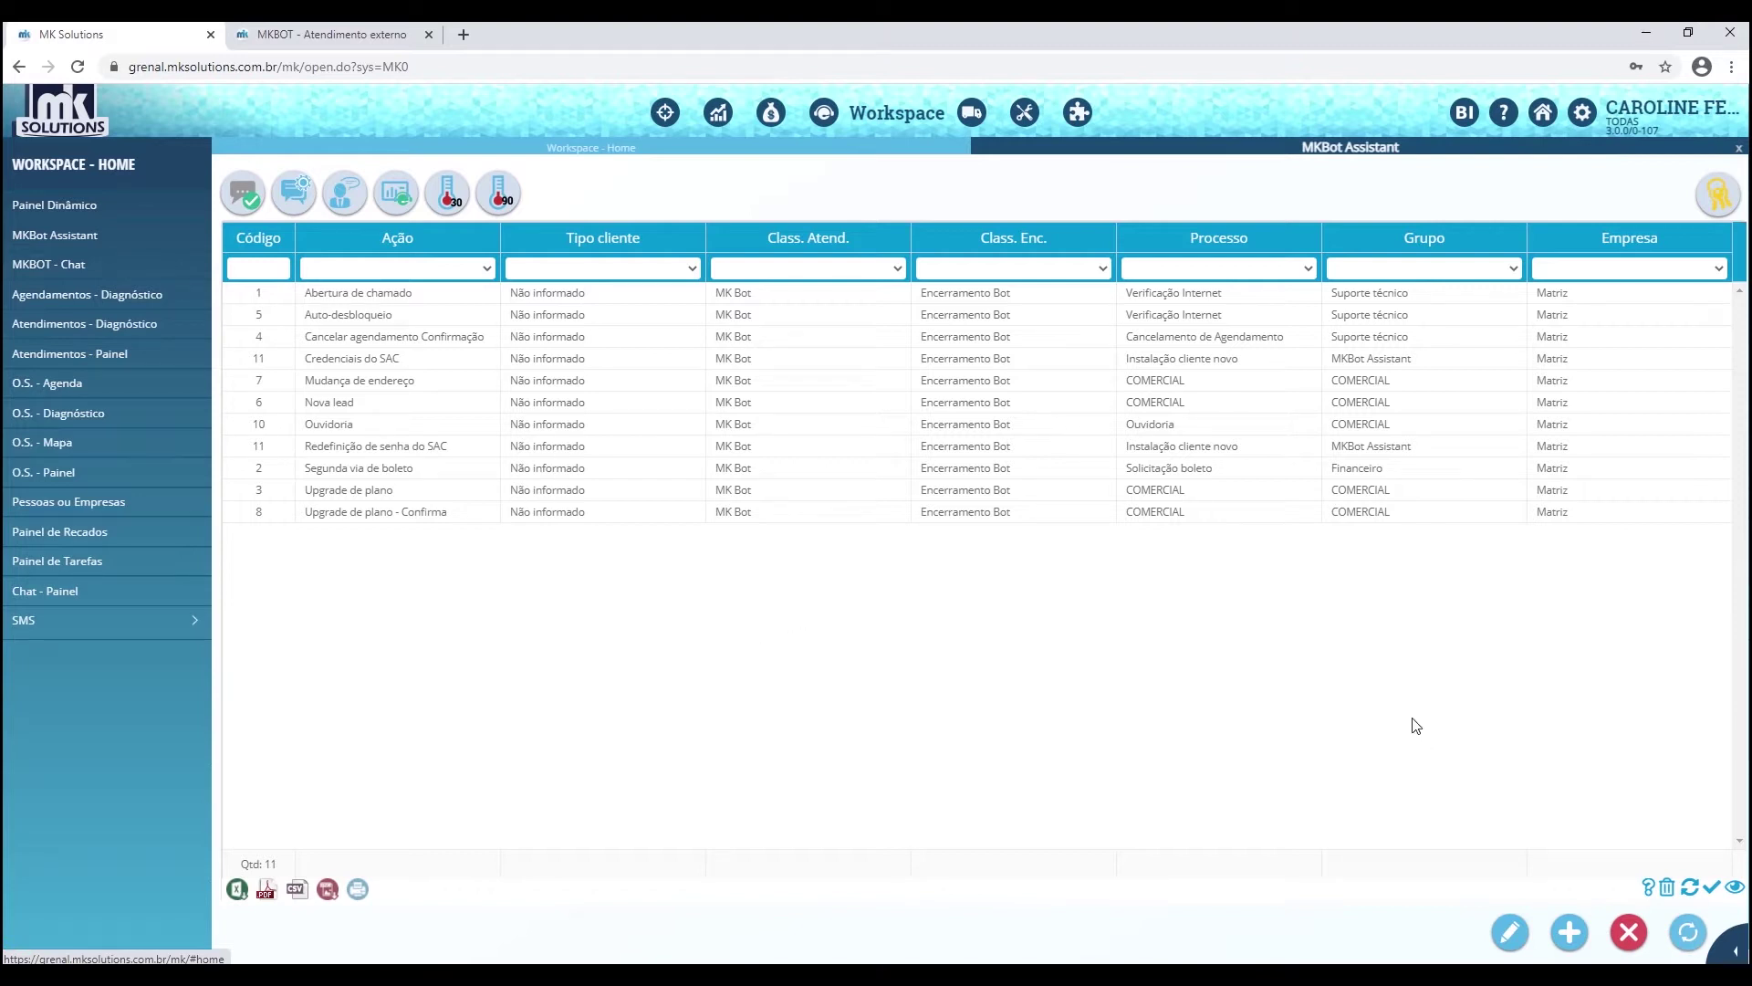
pyautogui.click(1571, 932)
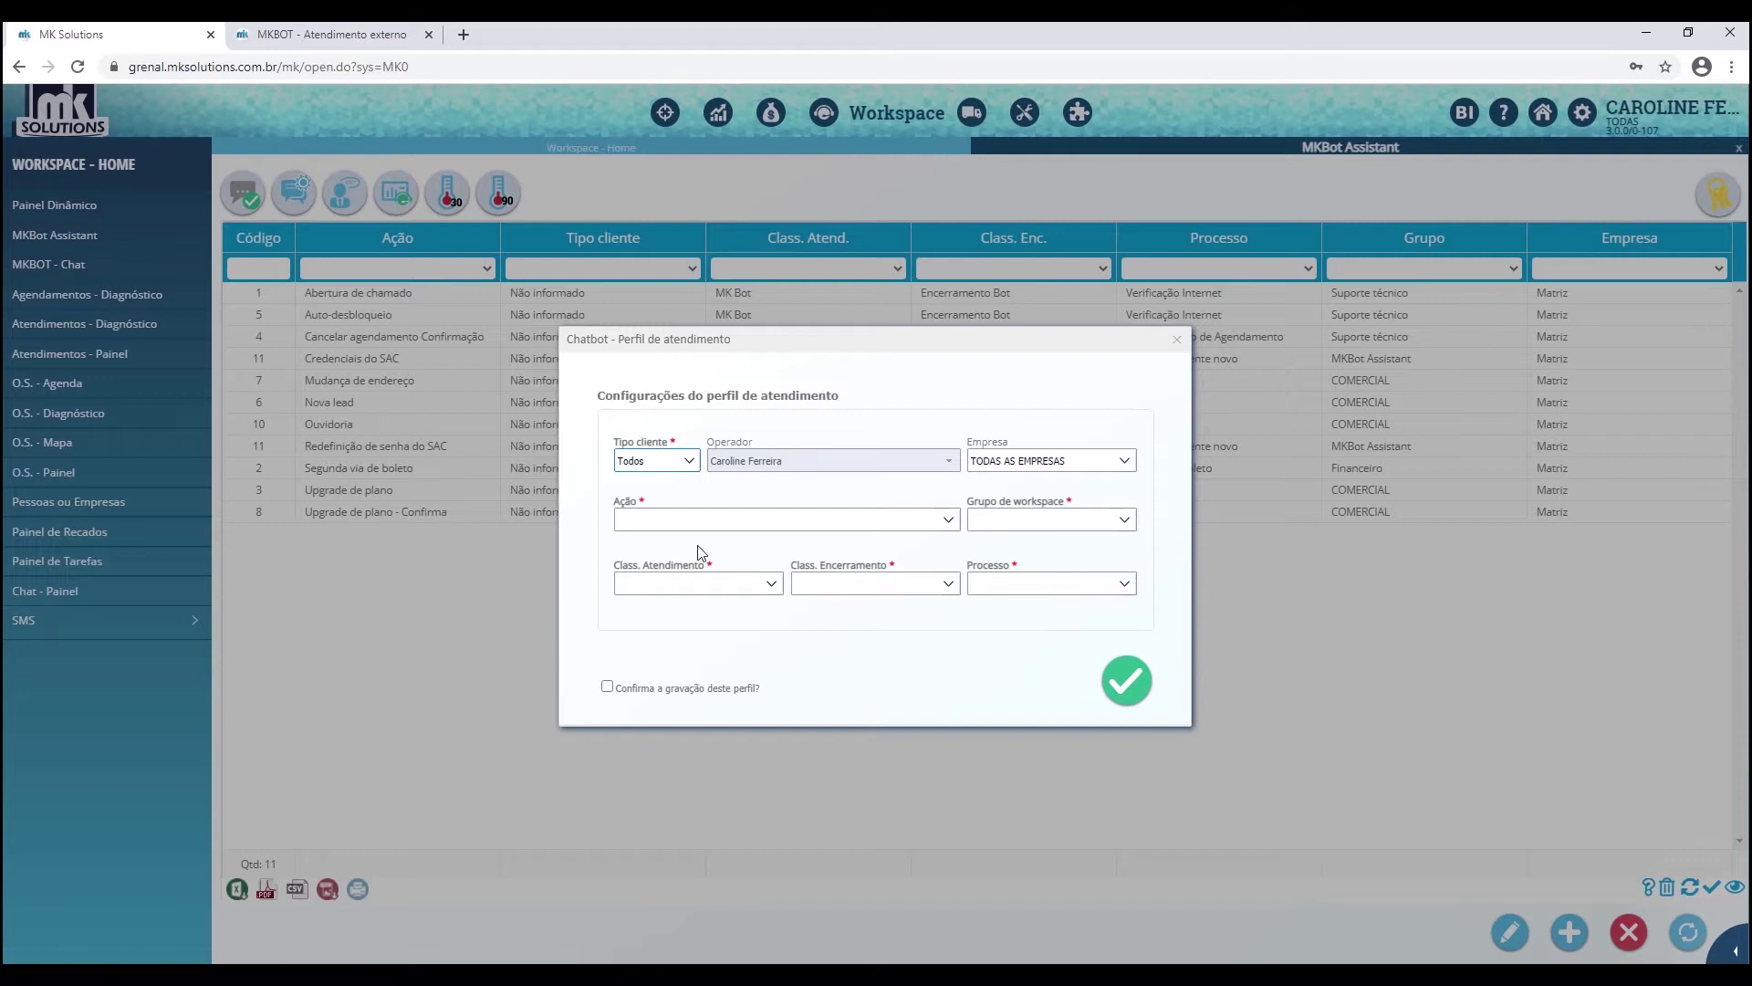
# Step: Set the new profile's action to Abertura de chamado and its workspace group to Suporte Geral
pyautogui.click(949, 522)
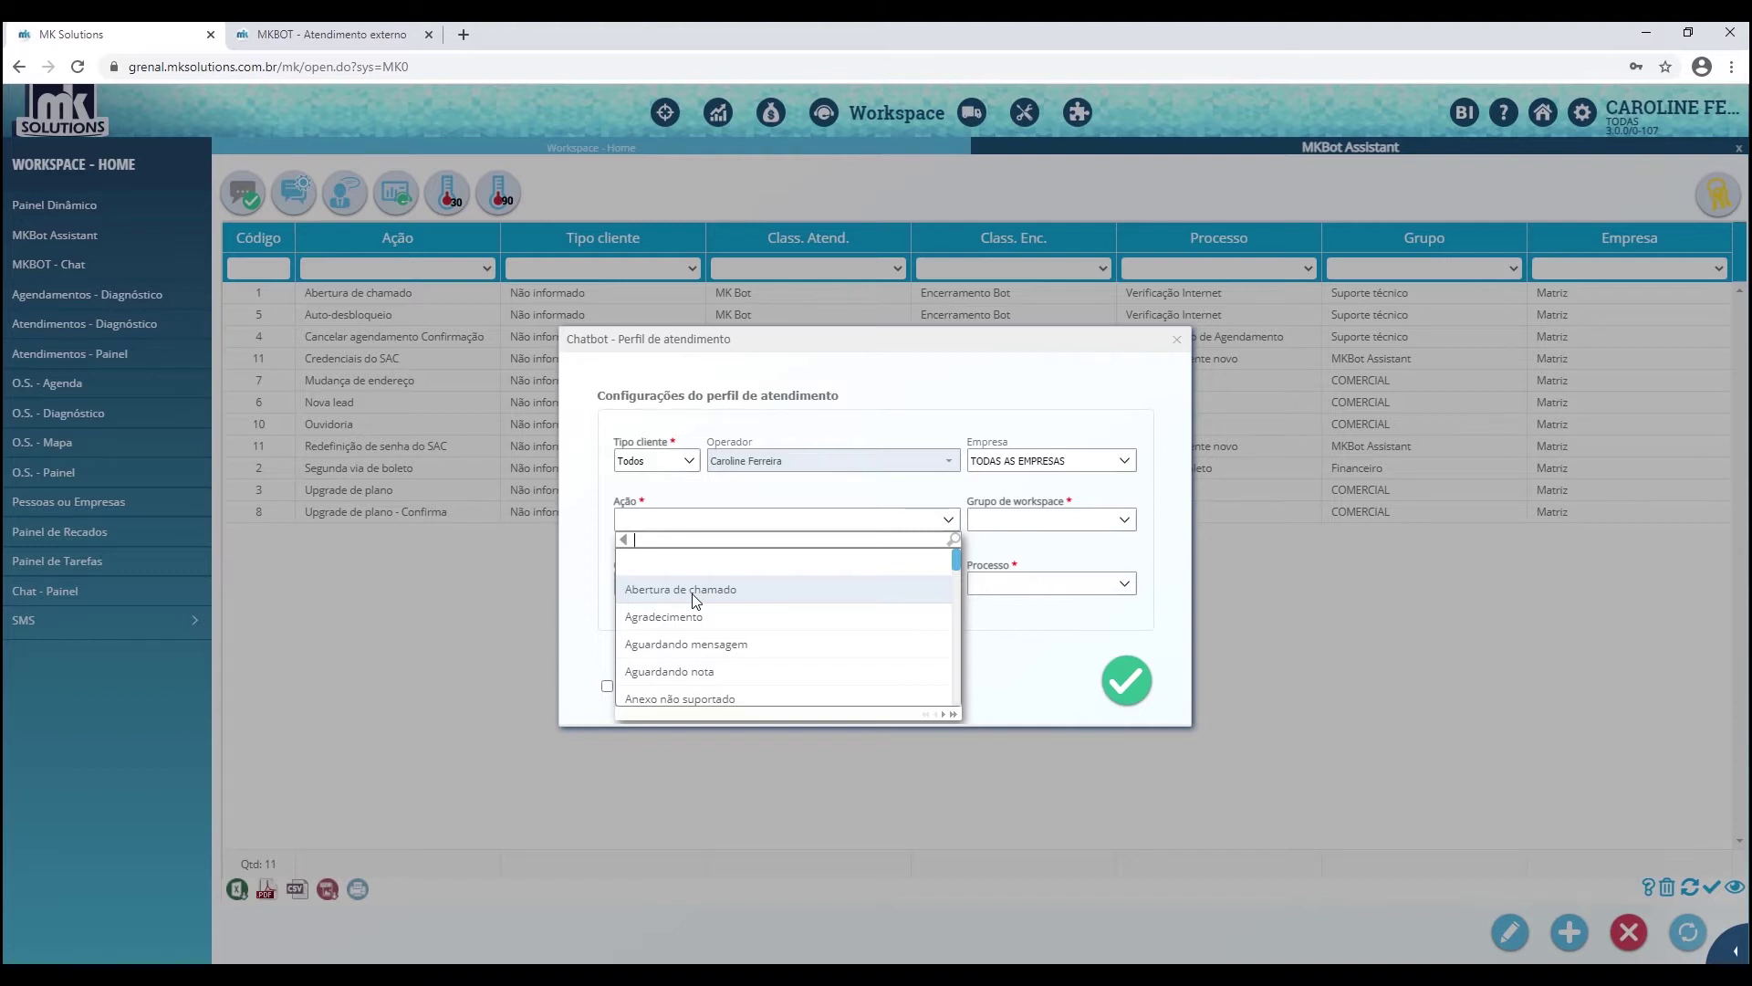
pyautogui.scroll(-1, 808, 630)
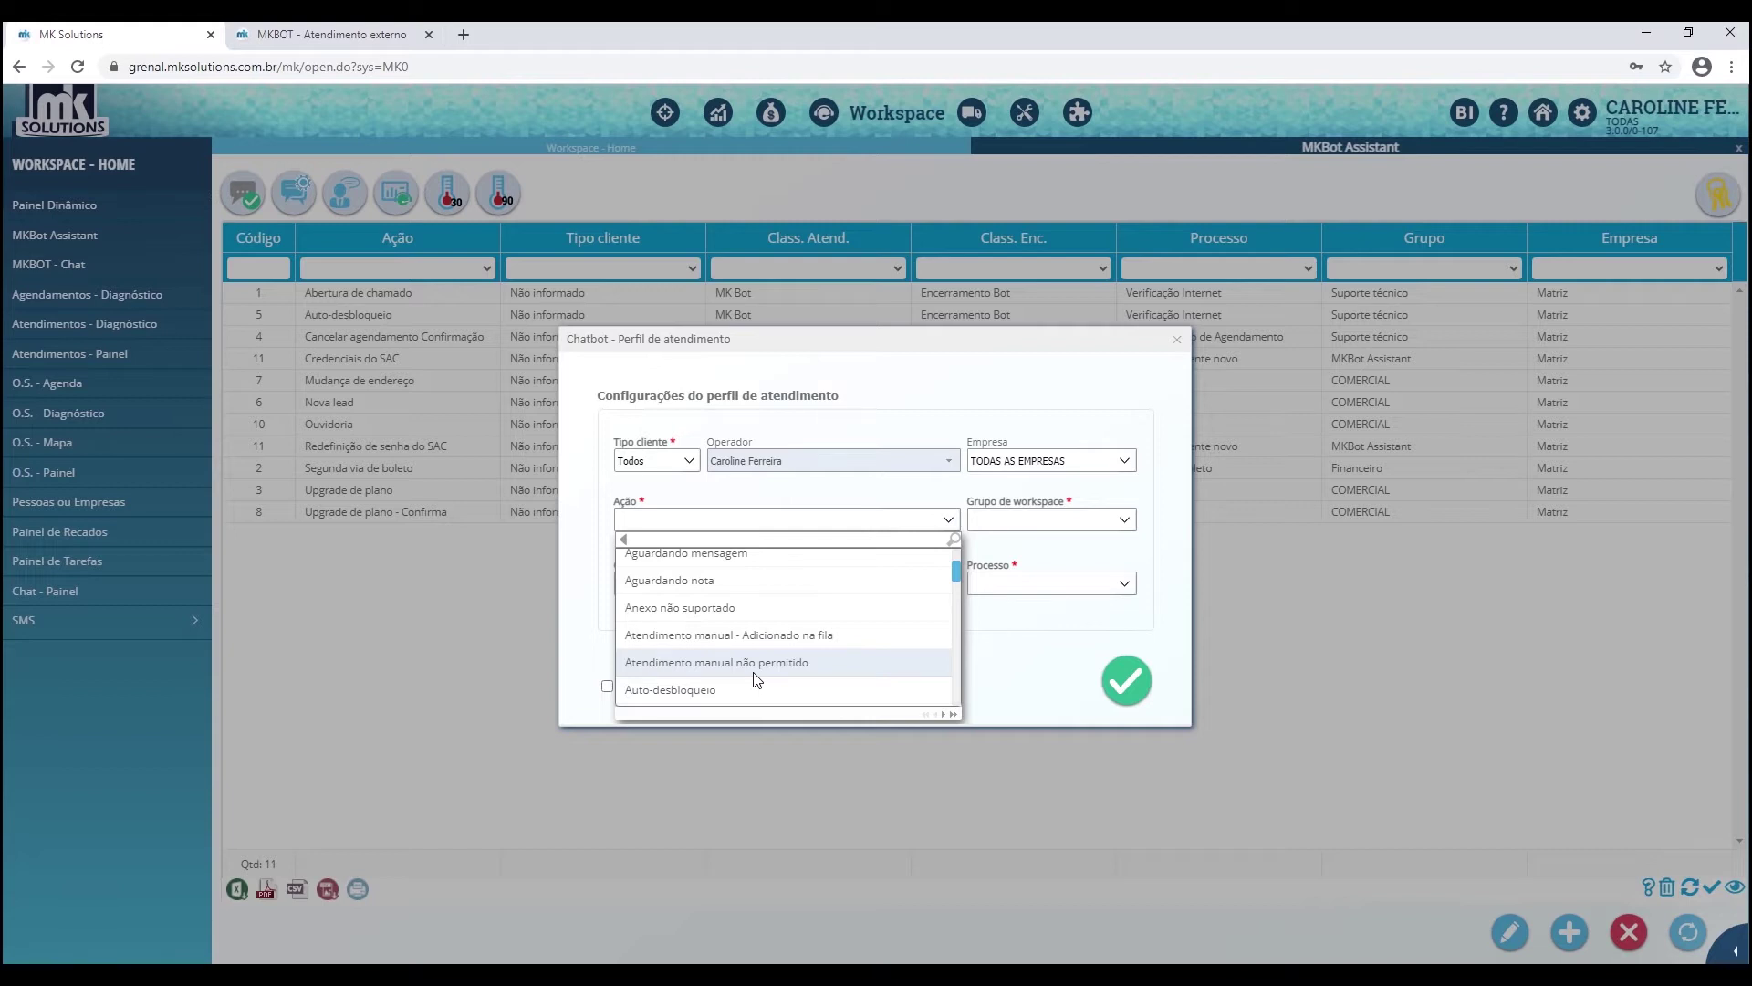
pyautogui.scroll(3, 753, 679)
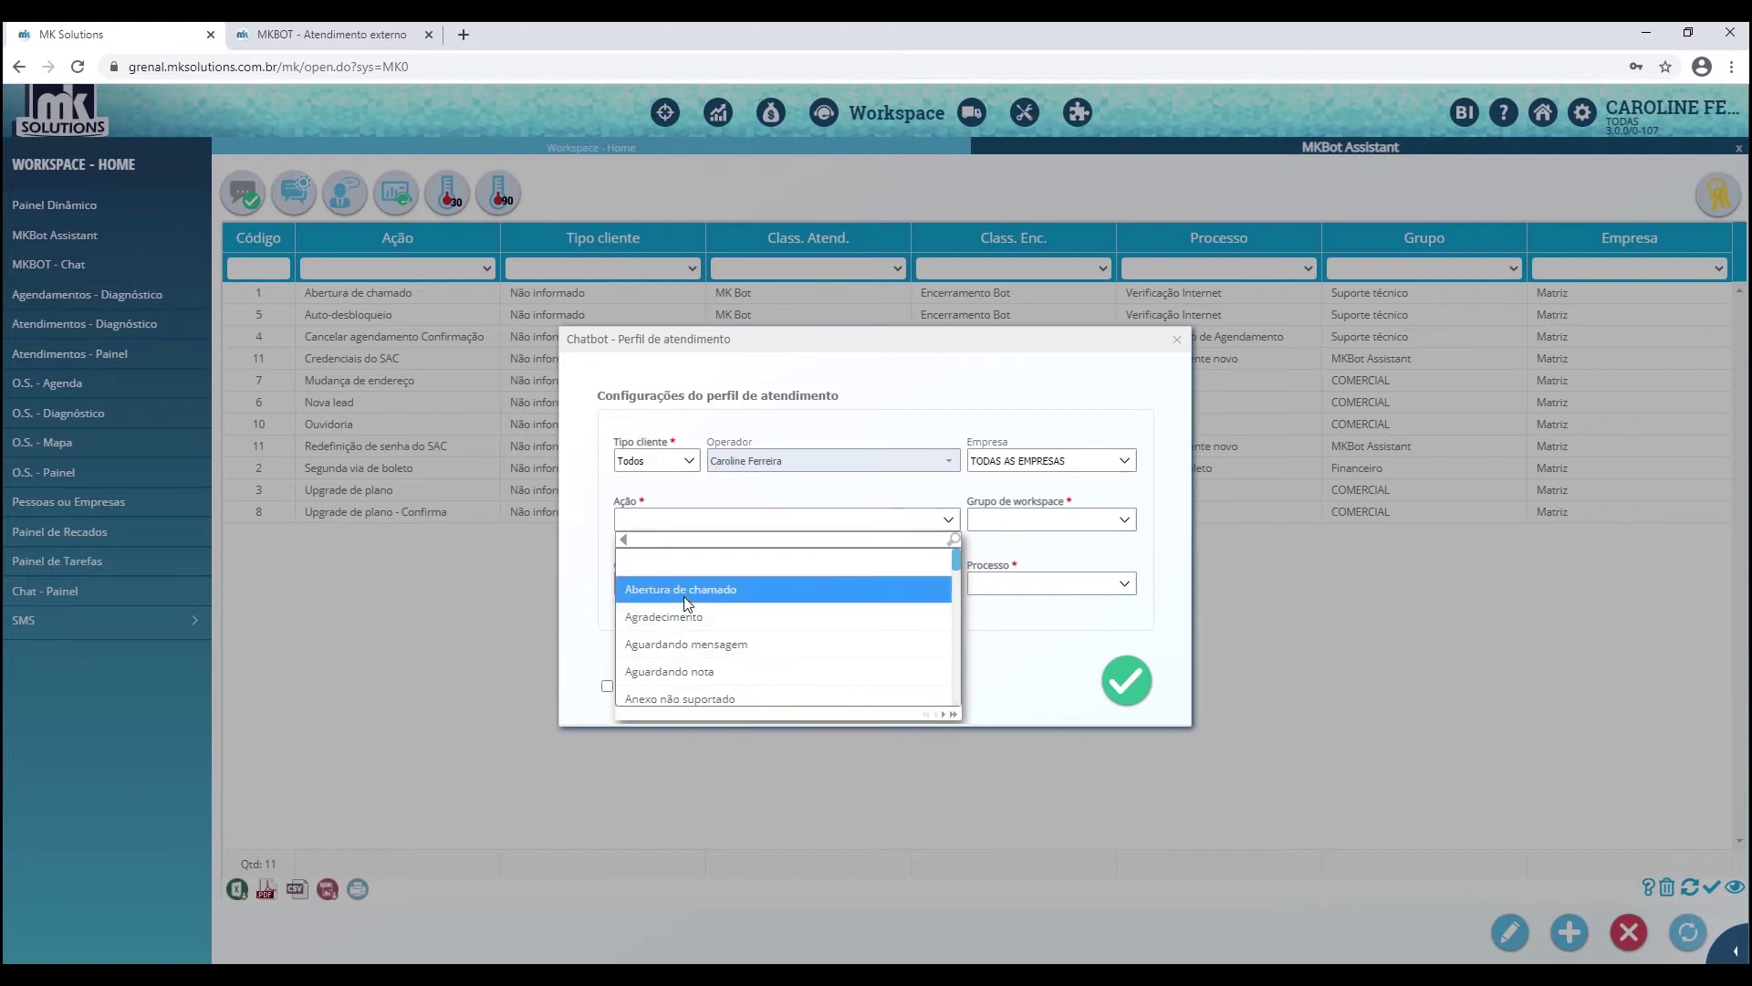
pyautogui.click(686, 599)
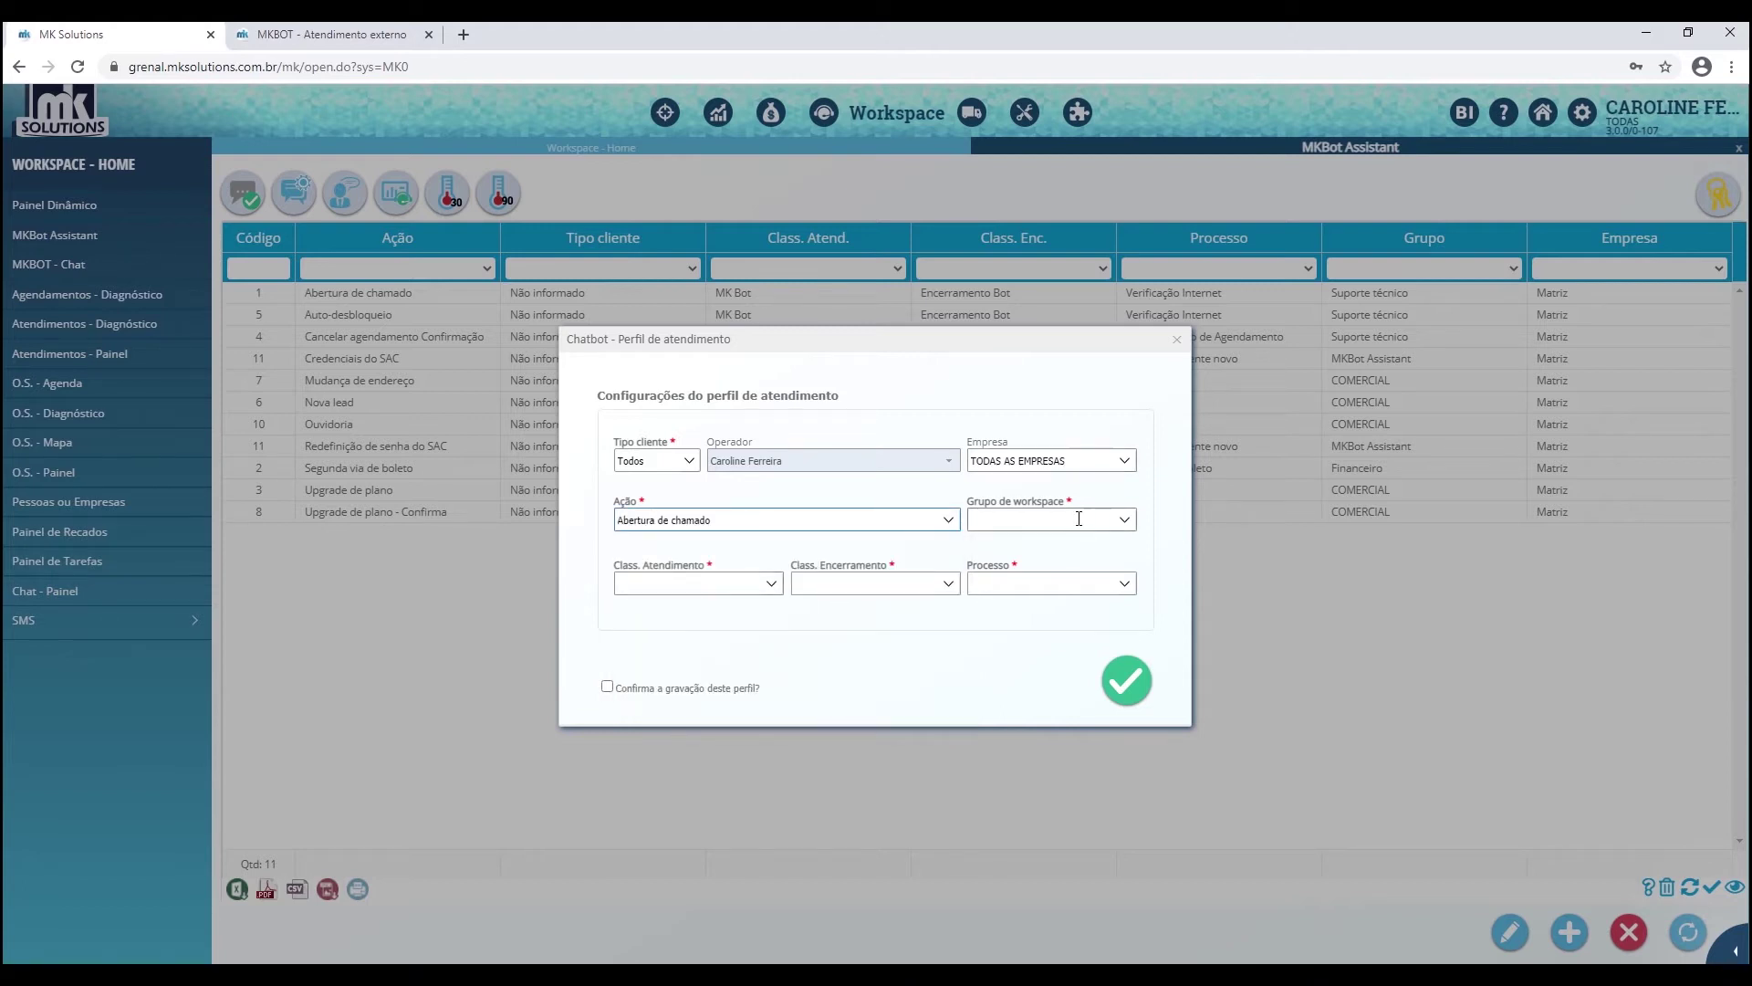
pyautogui.click(1126, 520)
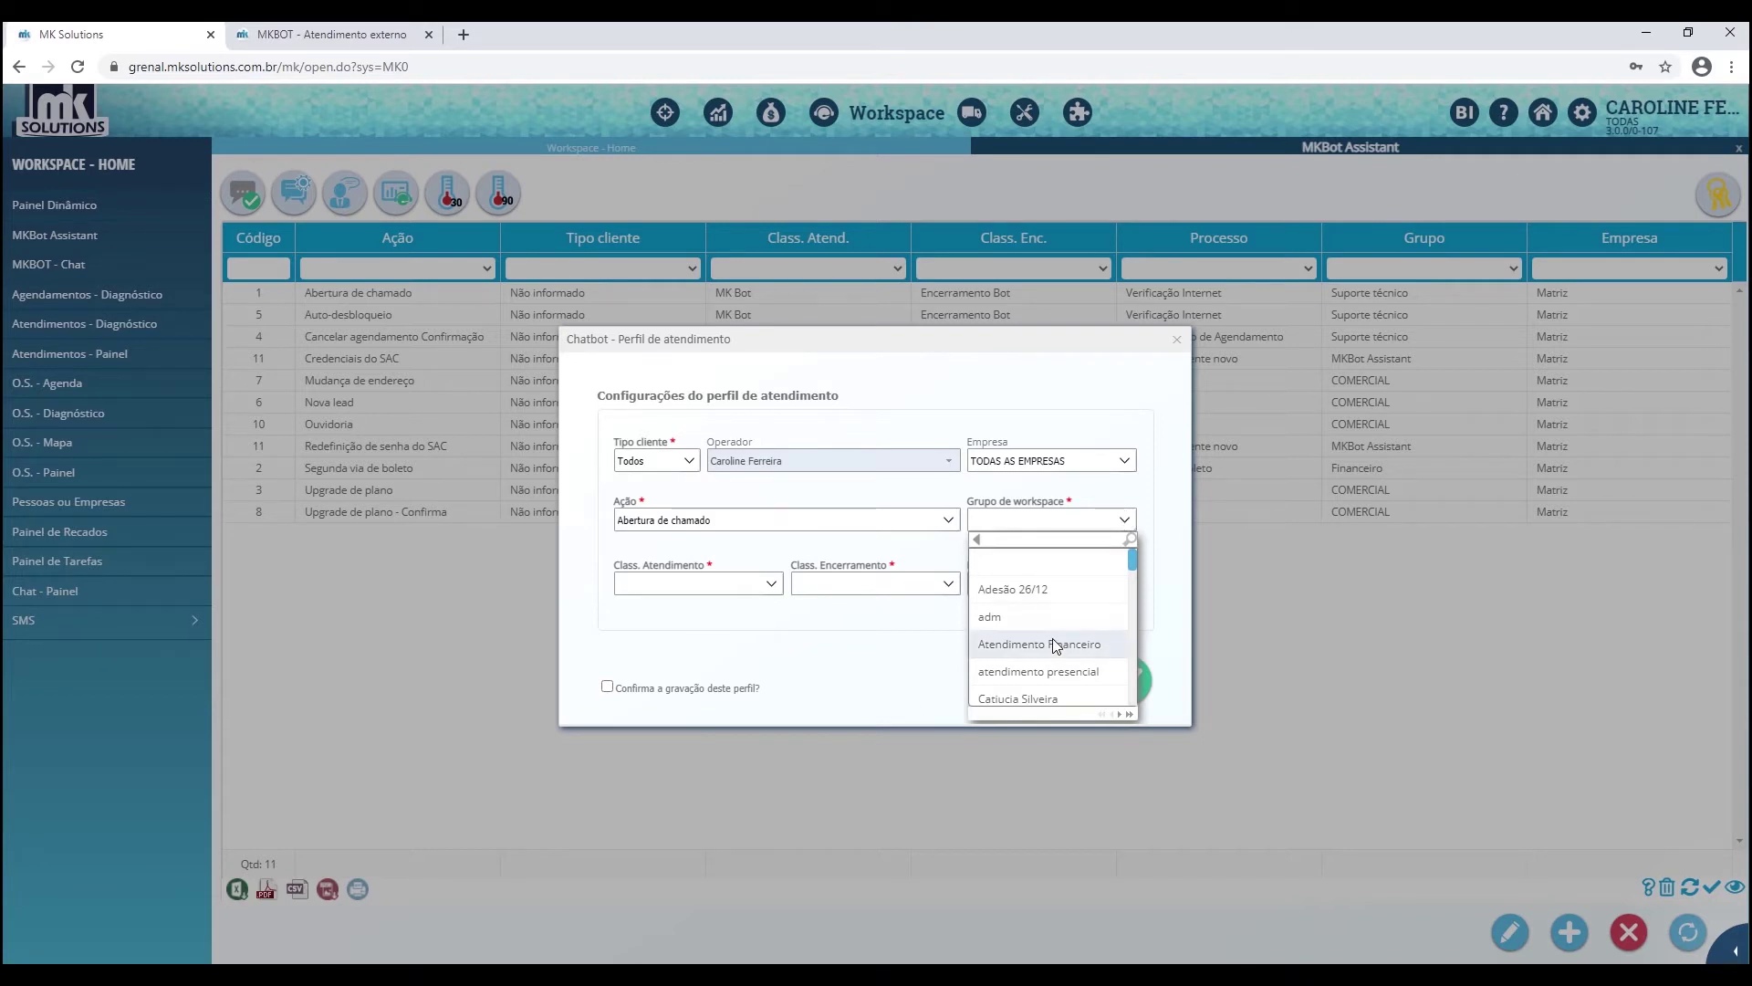
pyautogui.write('su')
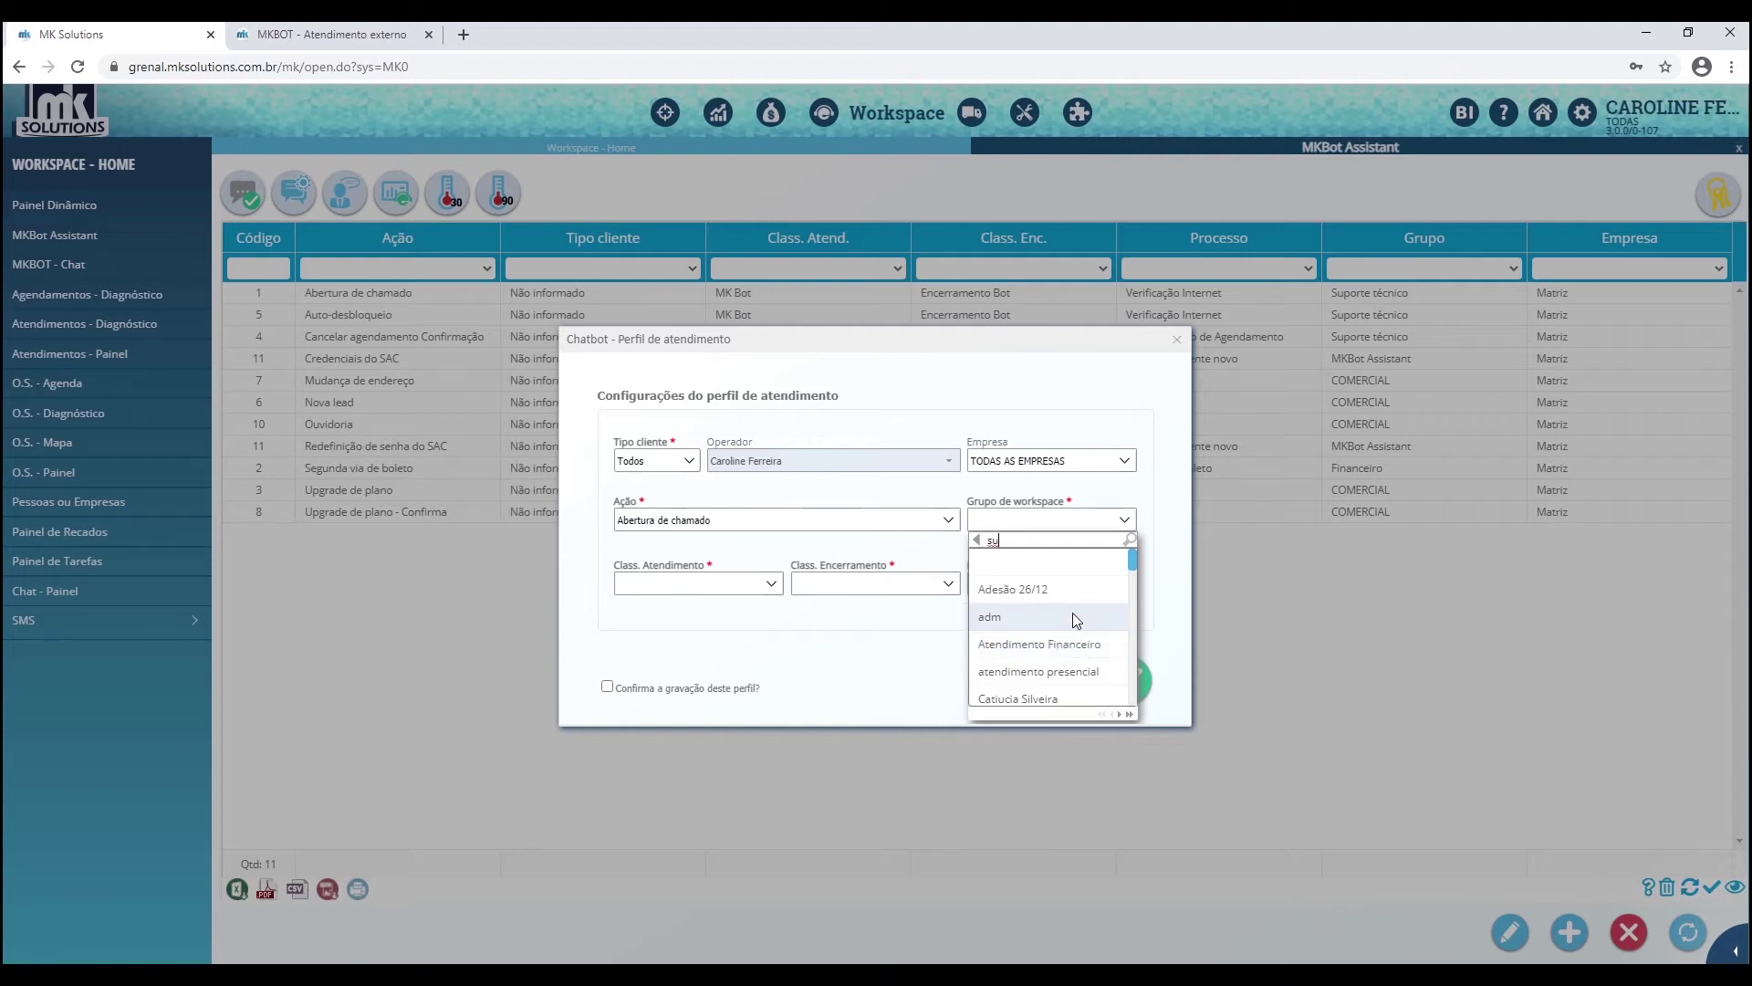
pyautogui.click(1013, 620)
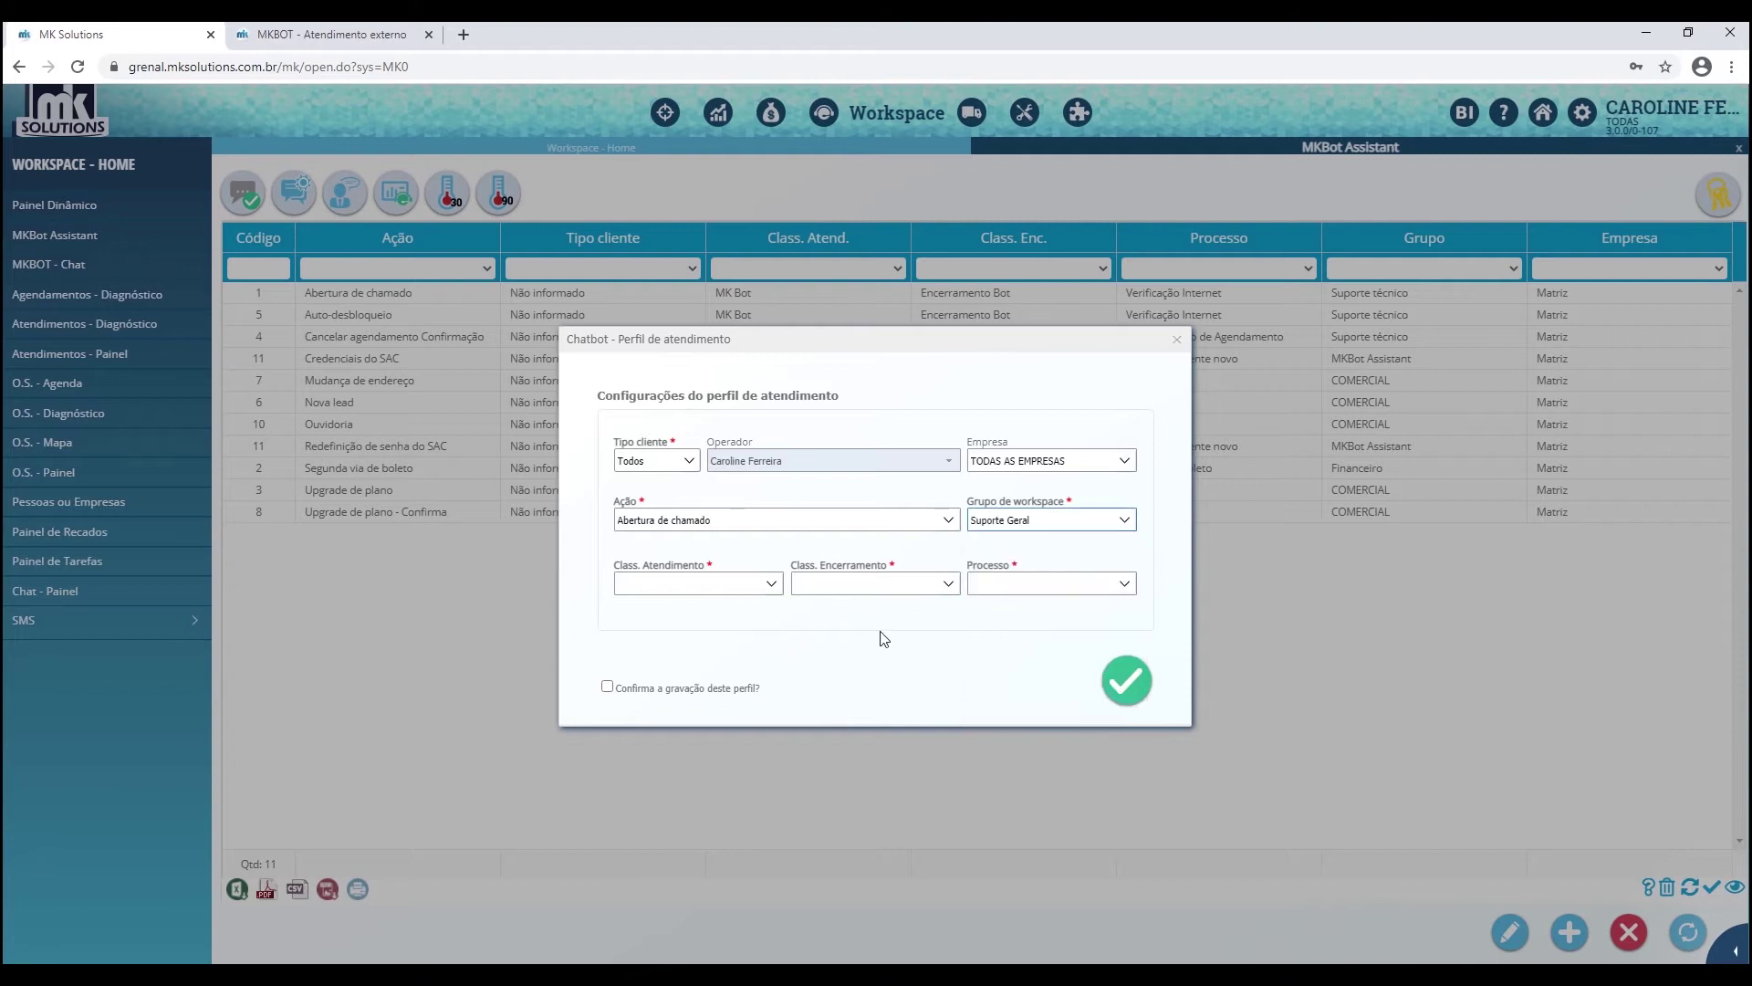
# Step: Set the profile's service classification to MK Bot and its closing classification to Encerramento Bot
pyautogui.click(772, 586)
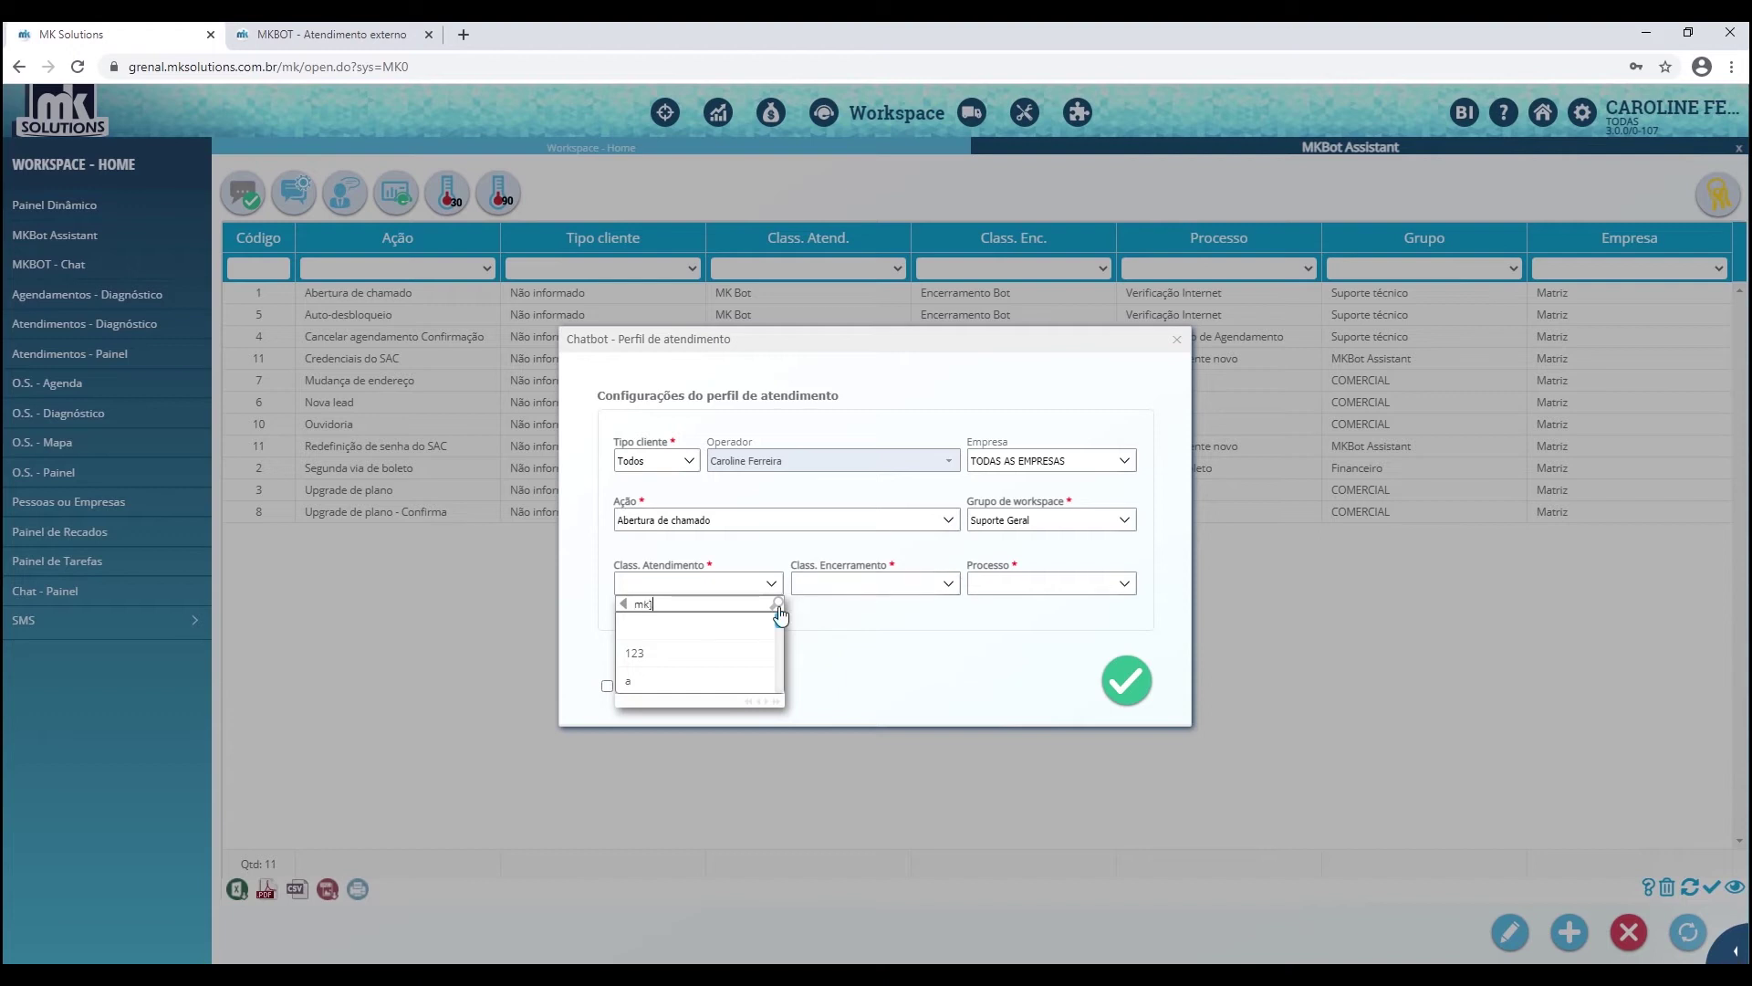
pyautogui.click(649, 654)
pyautogui.click(949, 583)
pyautogui.write('mk')
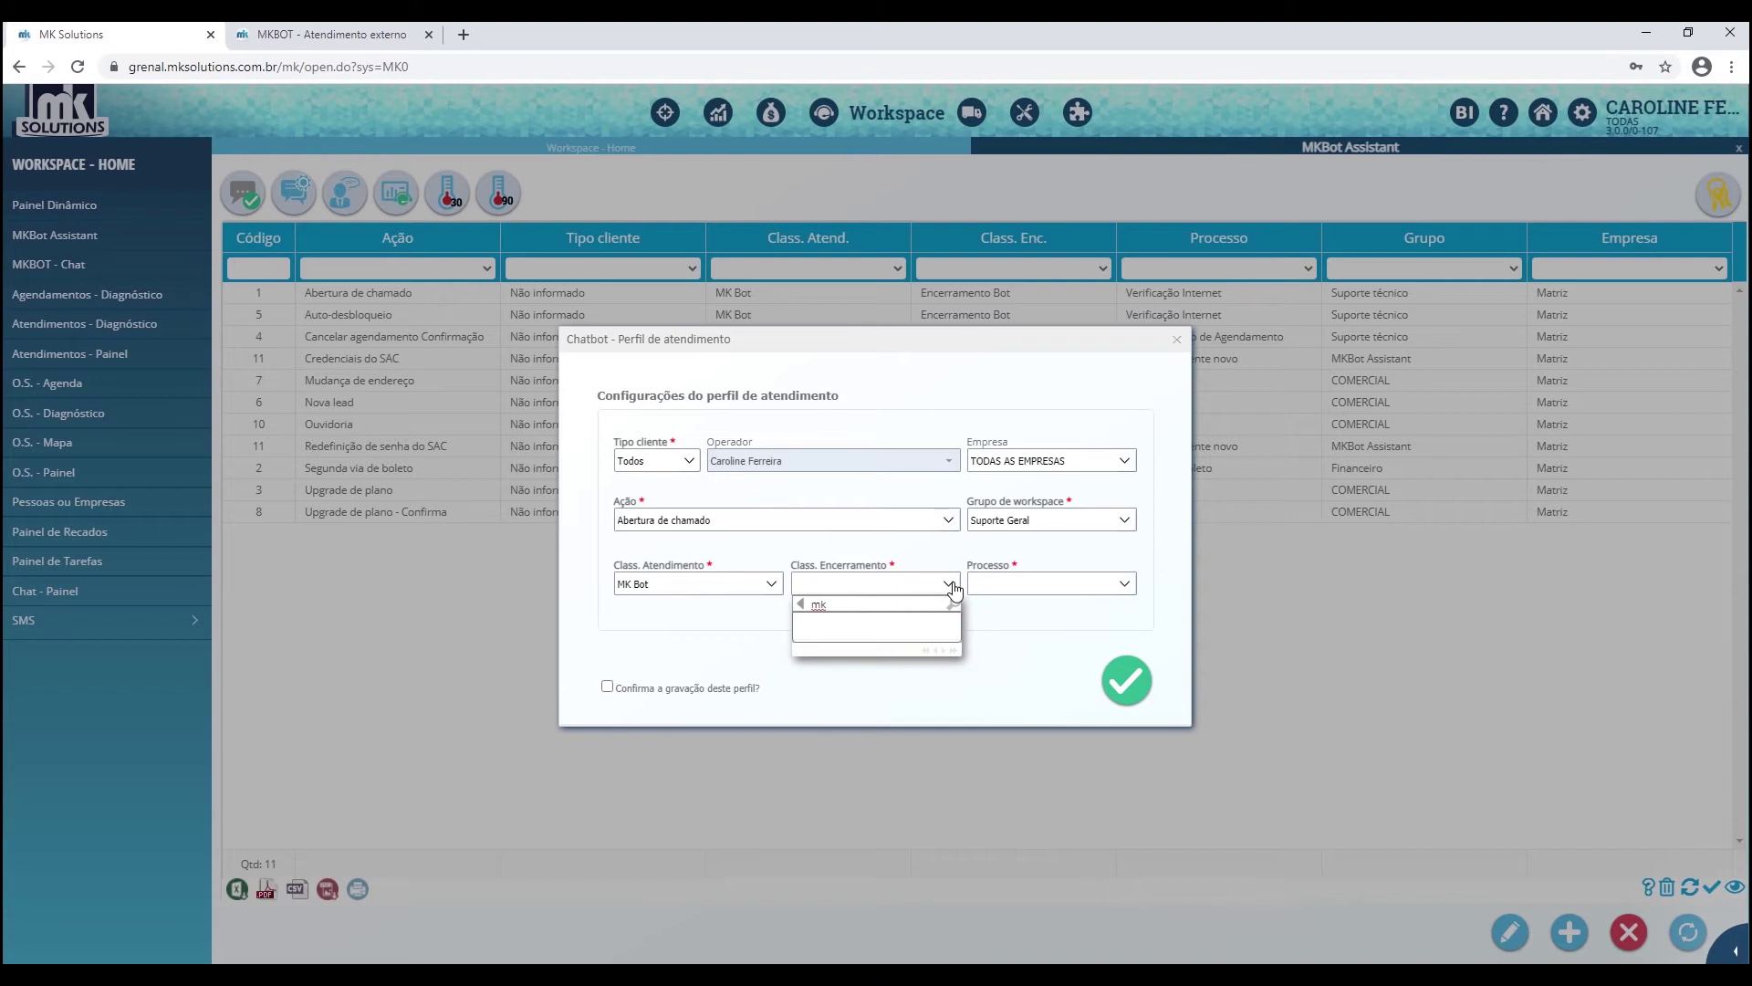
pyautogui.press('BackSpace')
pyautogui.press('BackSpace')
pyautogui.press('Escape')
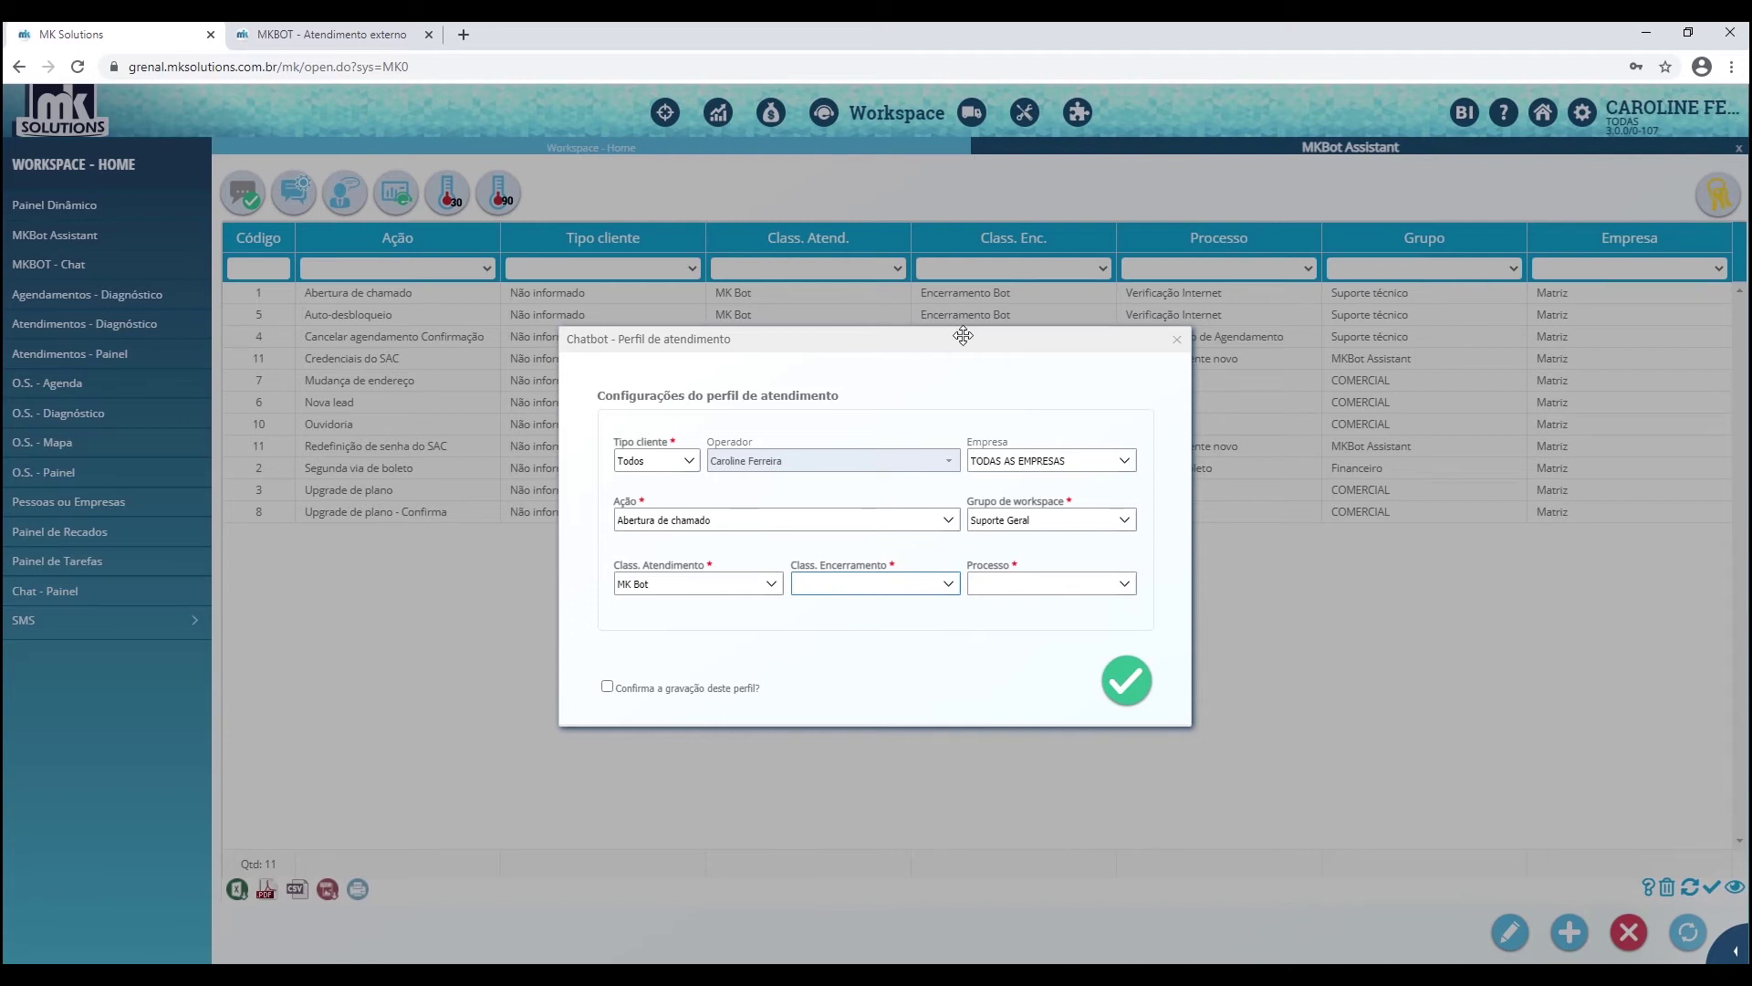
pyautogui.click(950, 587)
pyautogui.write('encer')
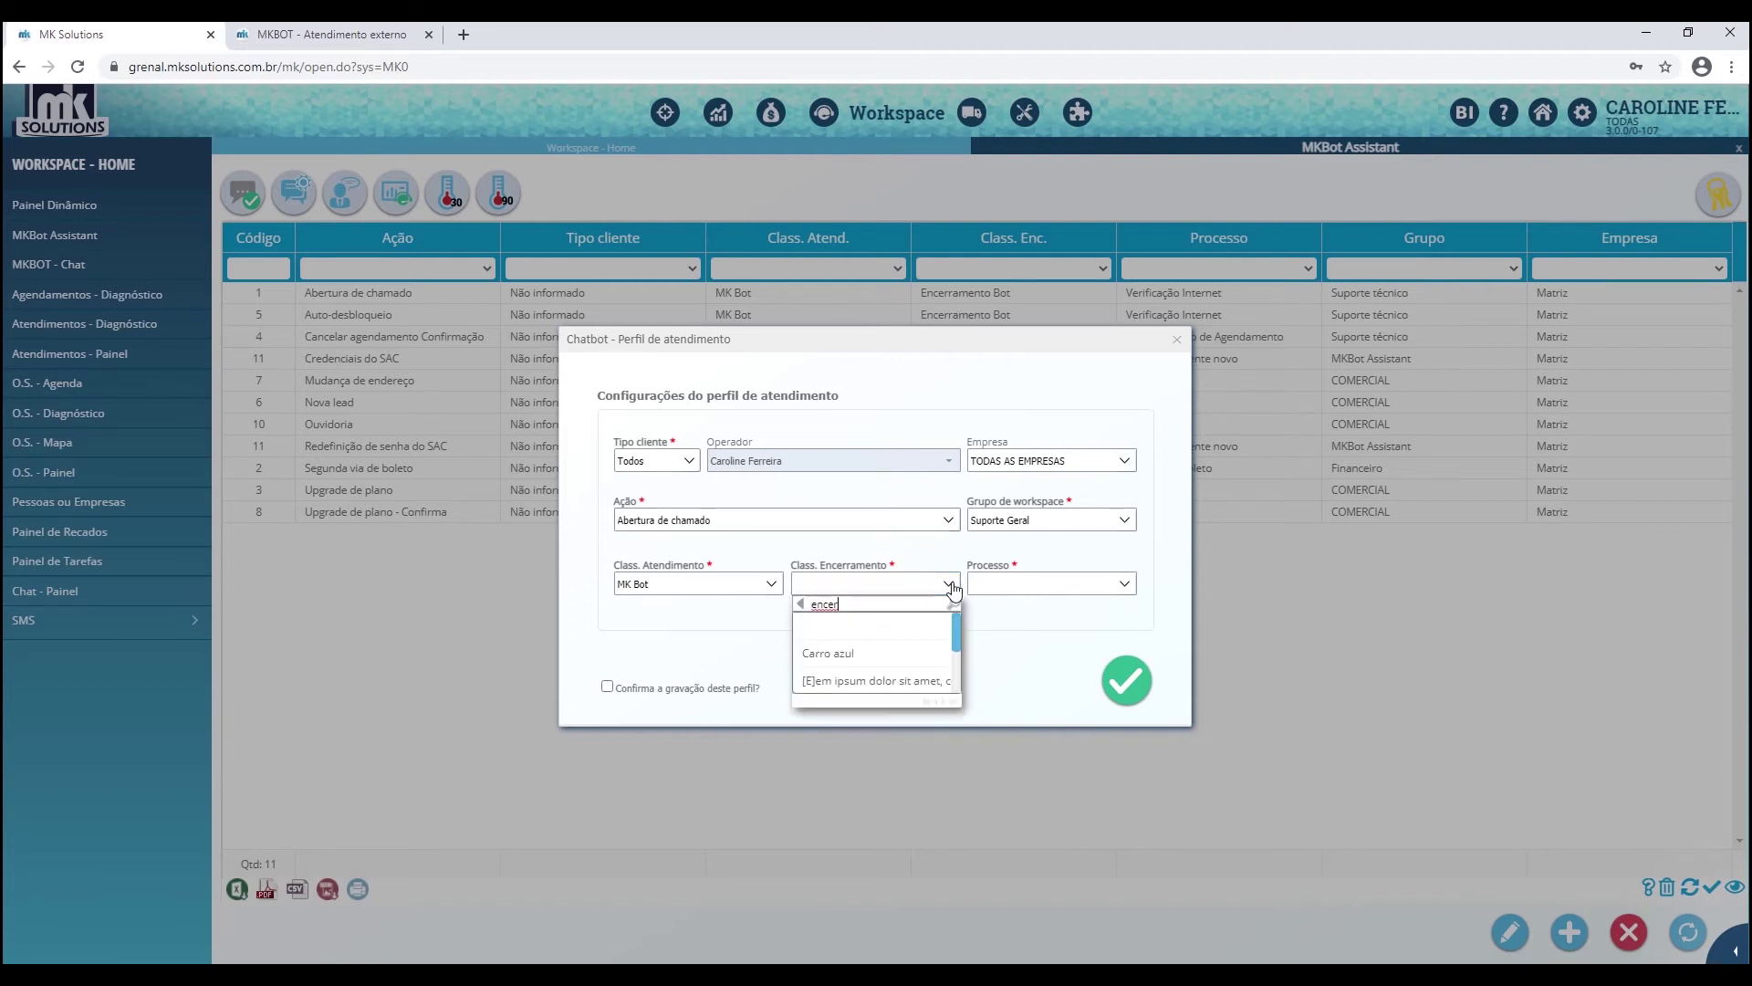
pyautogui.click(909, 648)
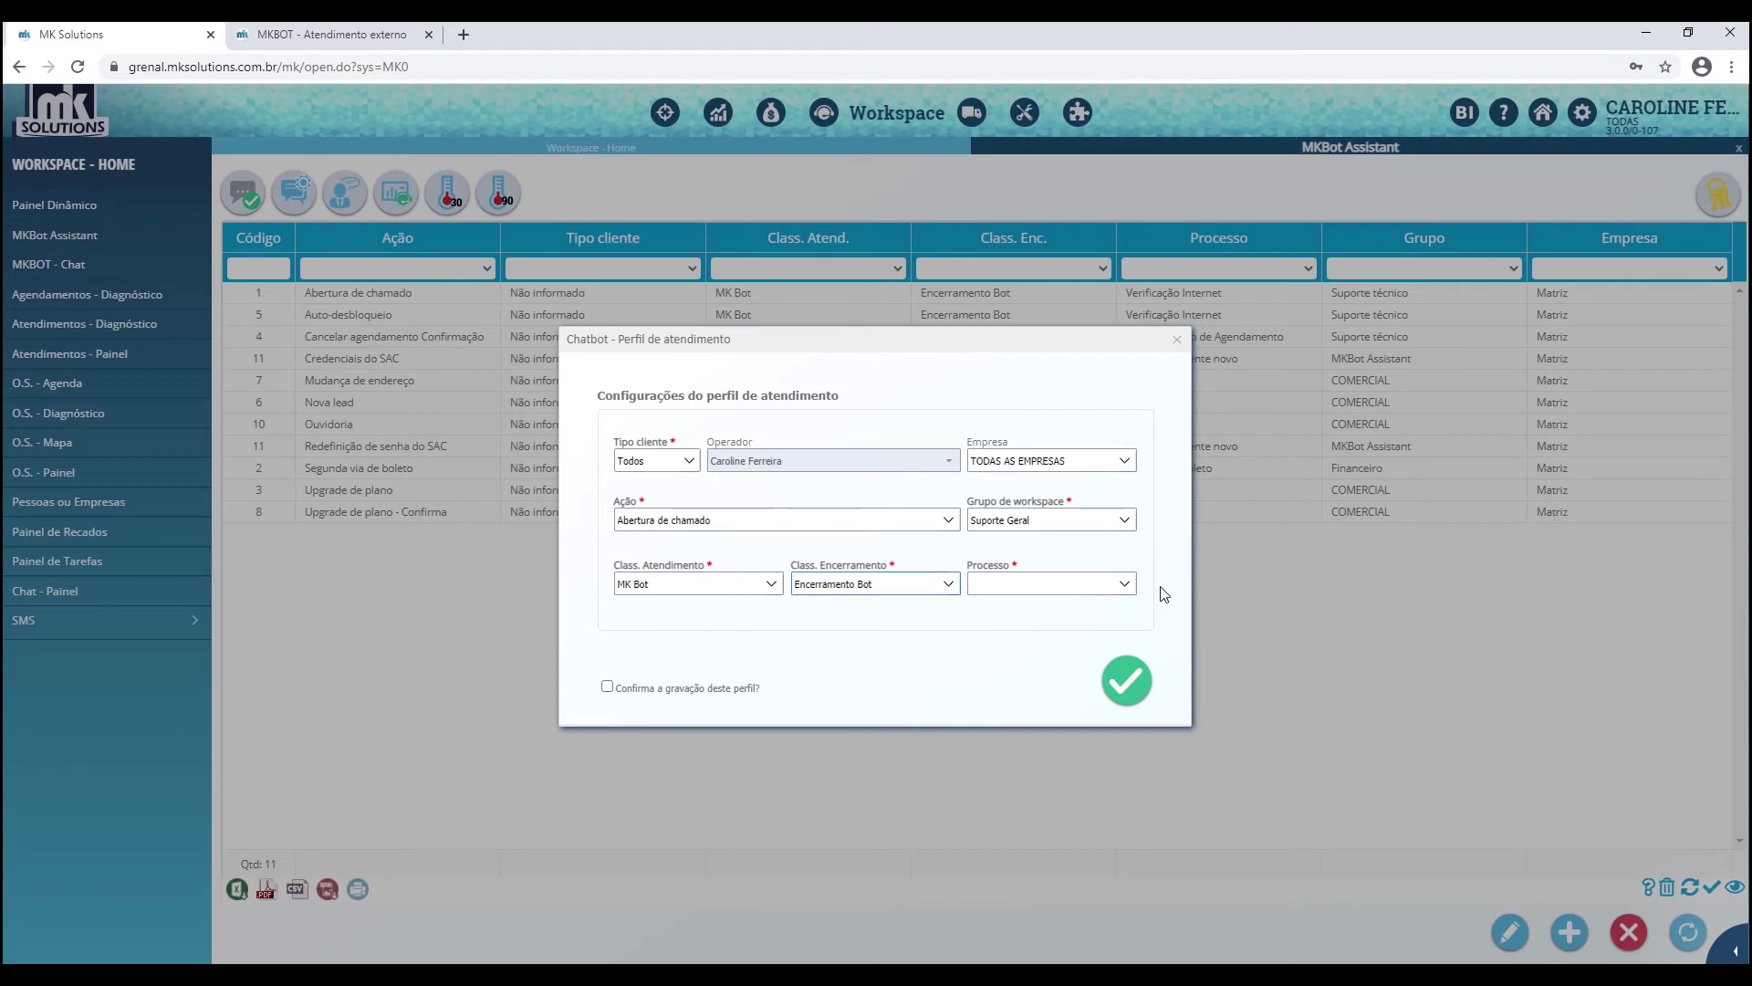
# Step: Set the process to Verificação Internet, keeping the client type Todos and the company TODAS AS EMPRESAS
pyautogui.click(1129, 591)
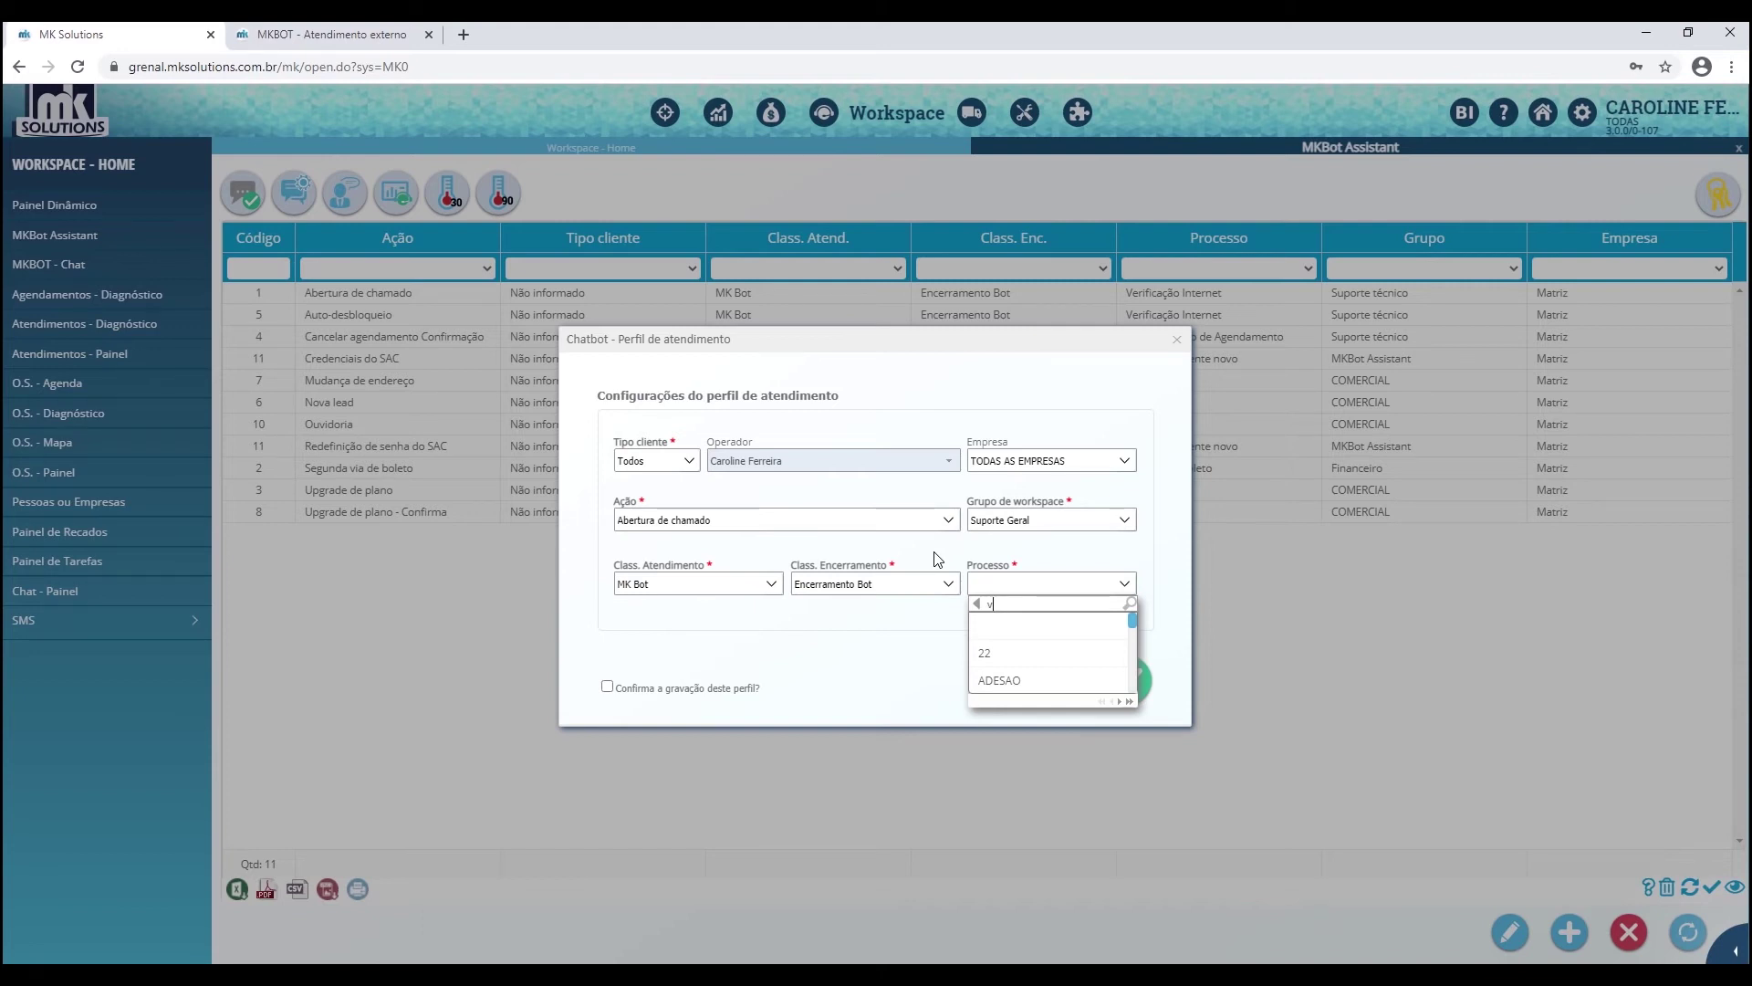
pyautogui.write('r')
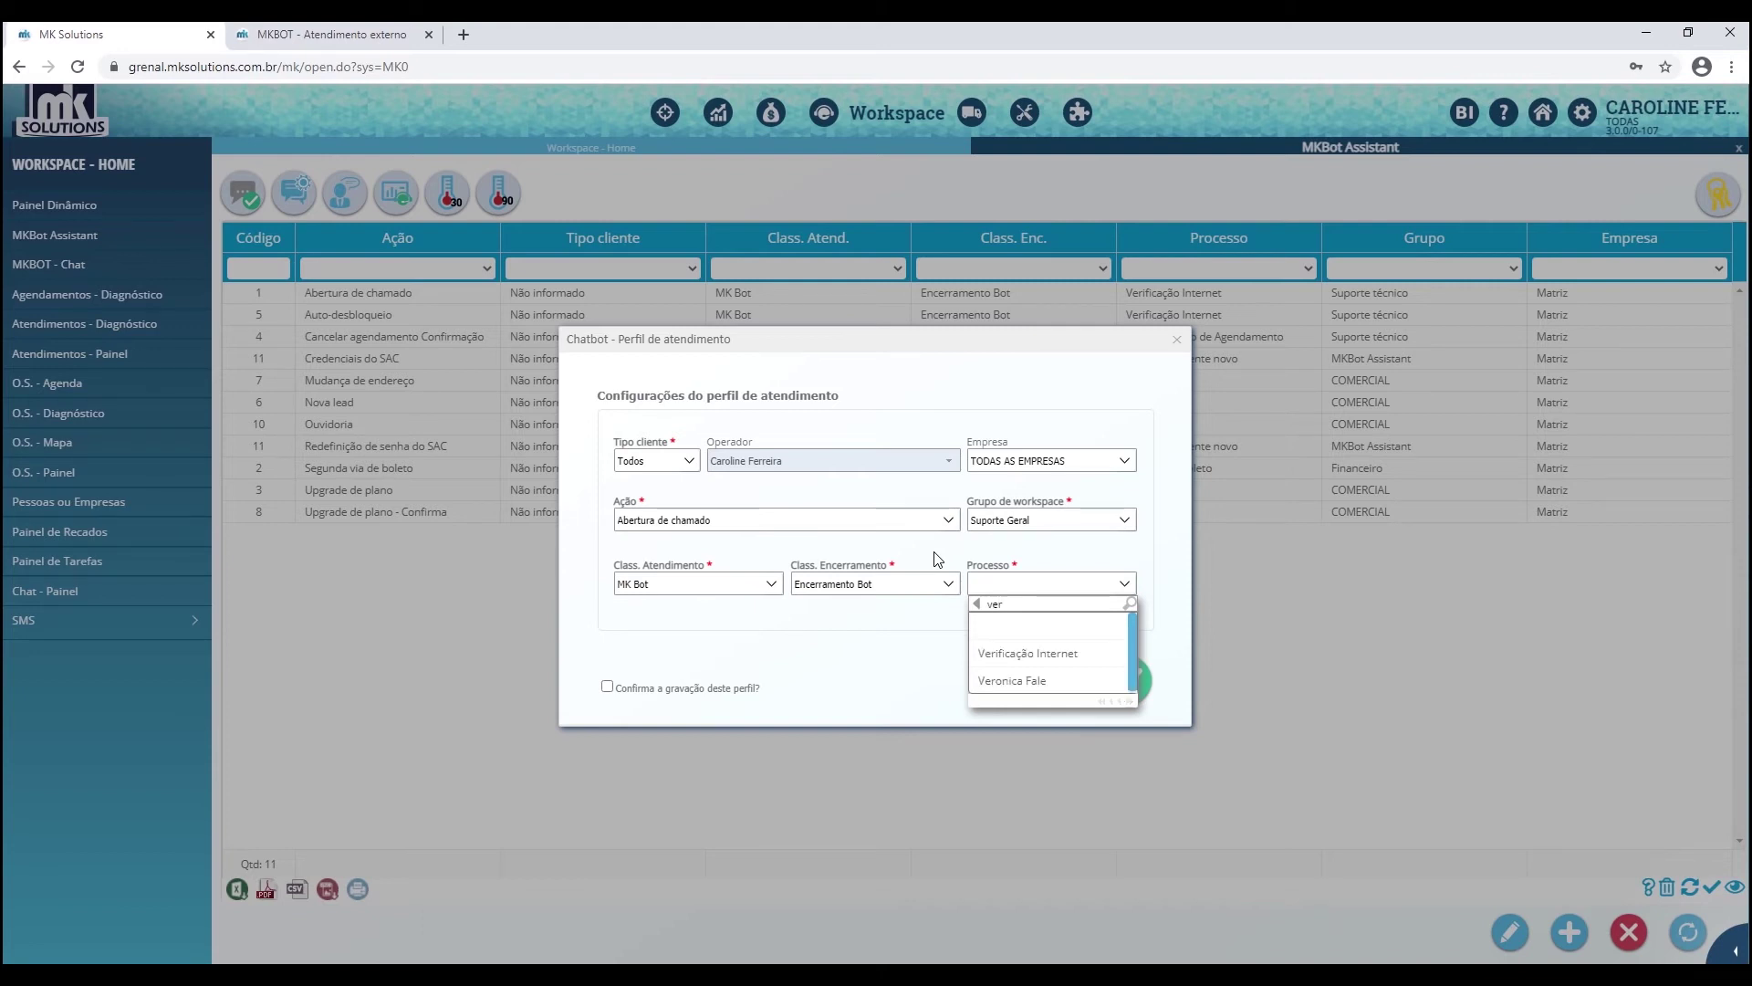
pyautogui.click(1081, 650)
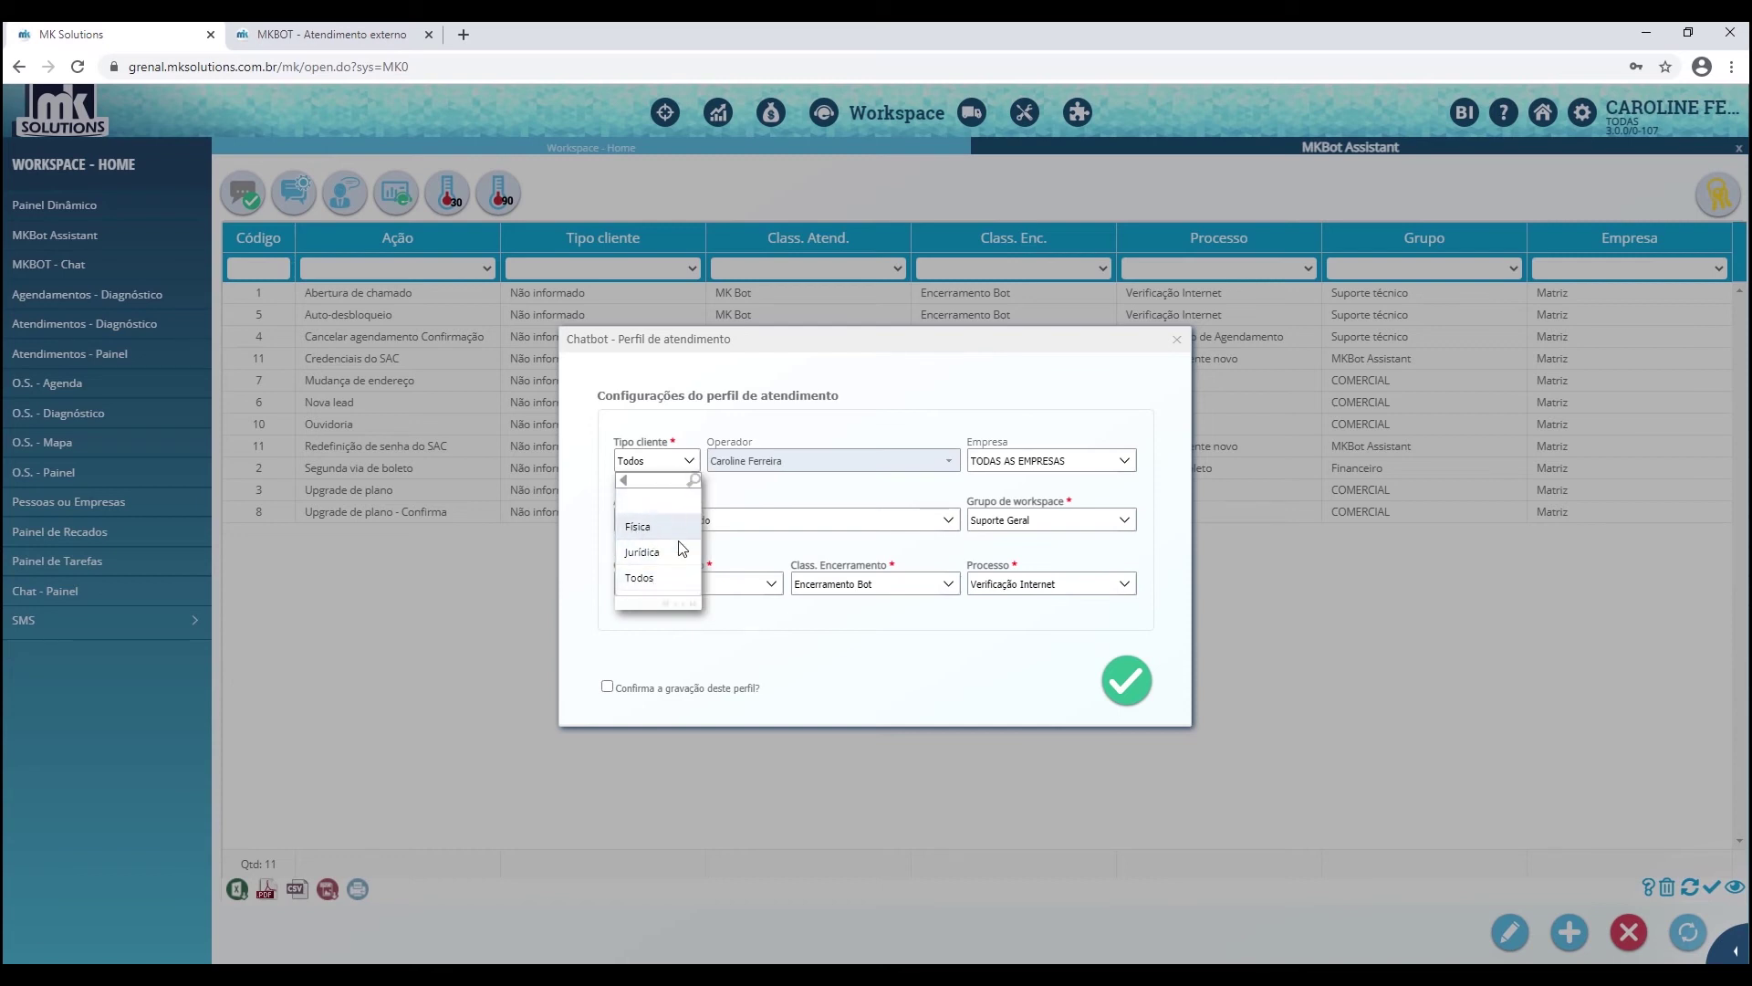
pyautogui.click(648, 579)
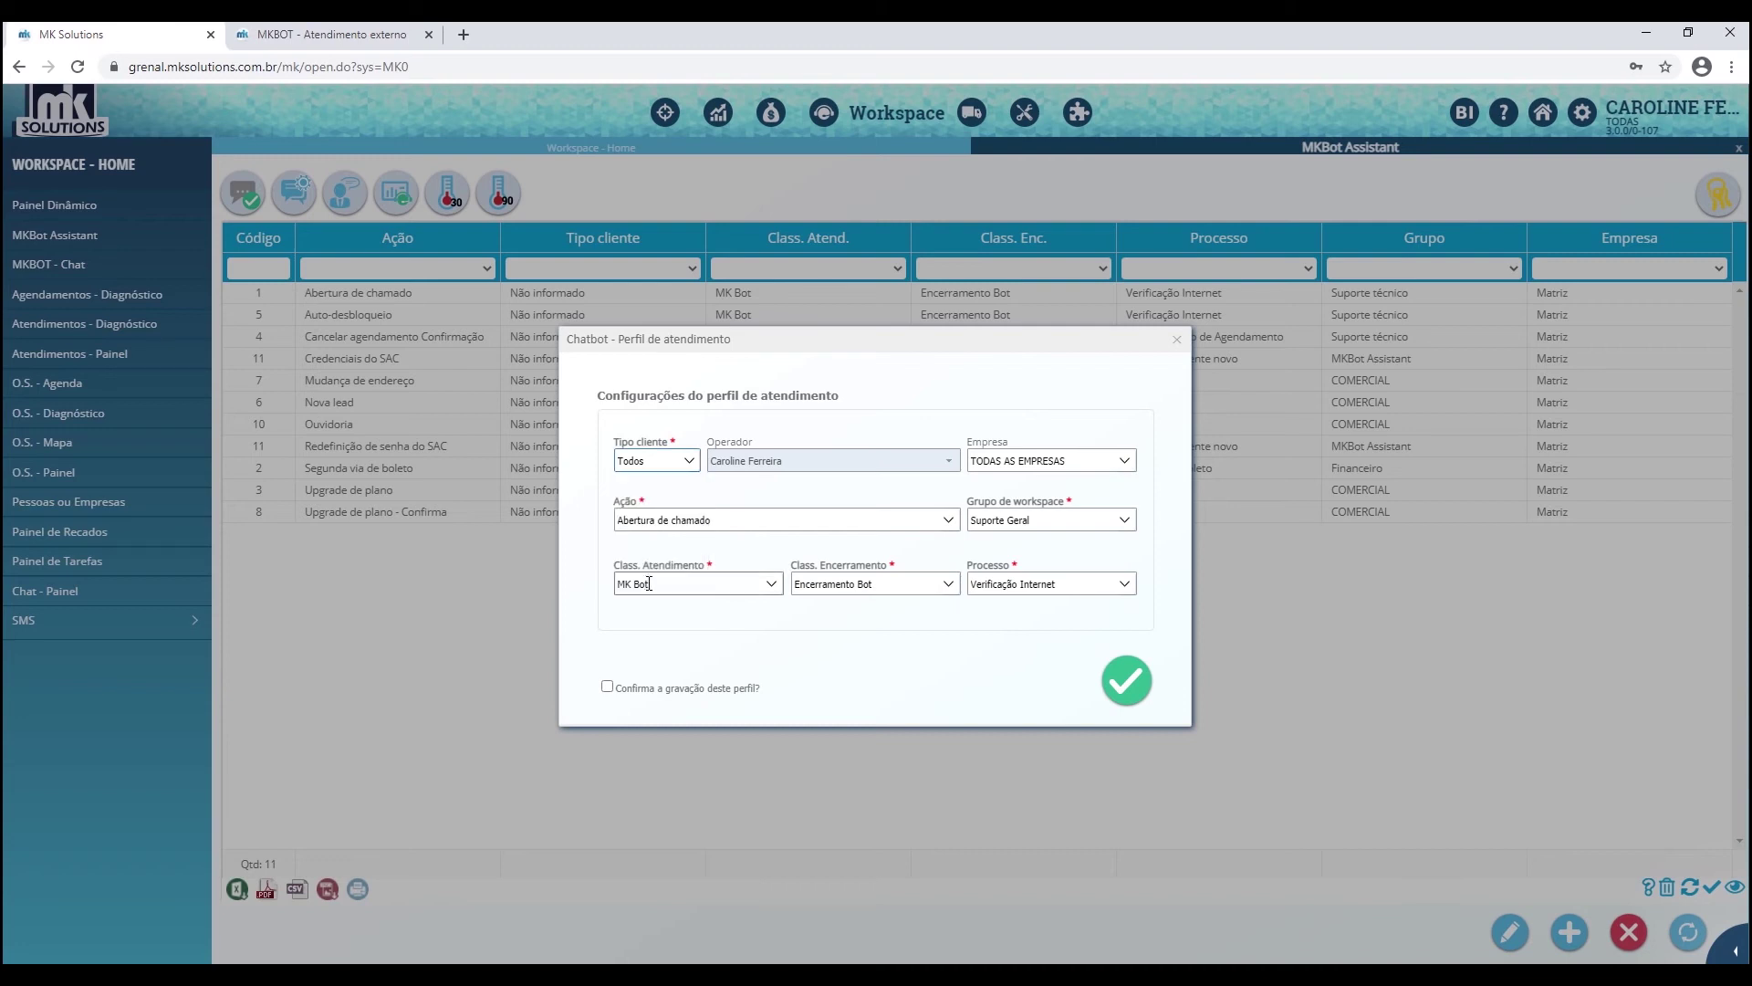
pyautogui.click(1130, 467)
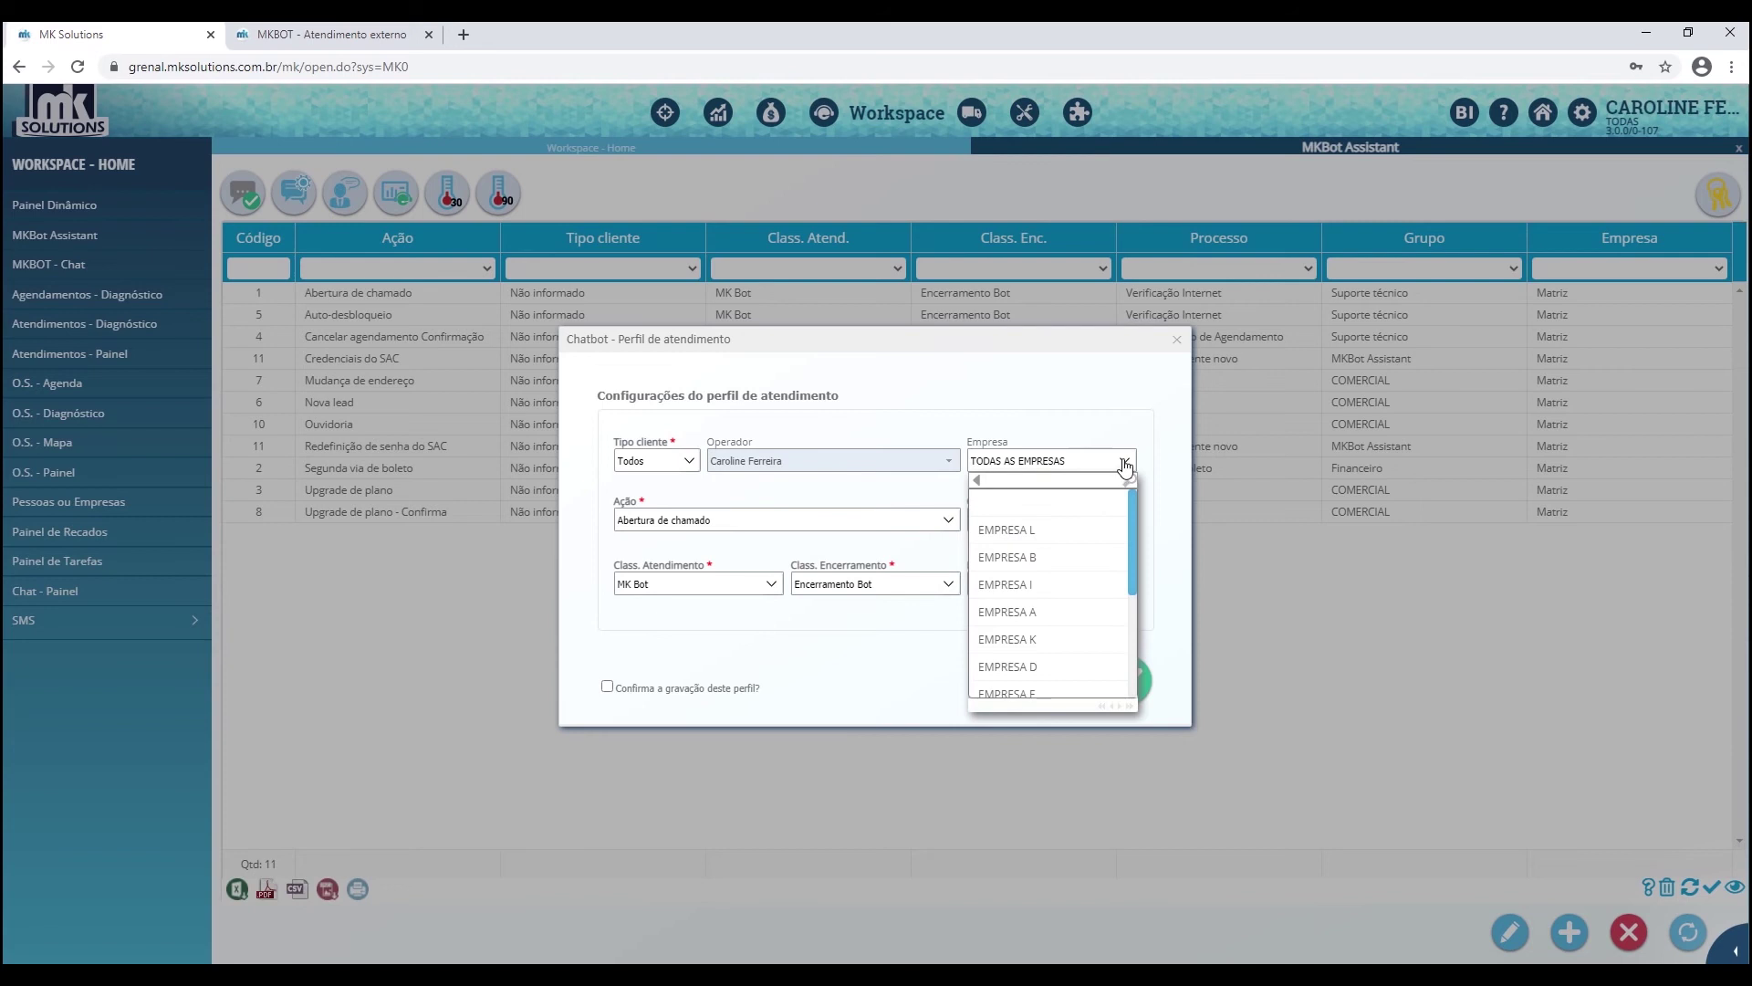
pyautogui.click(1124, 465)
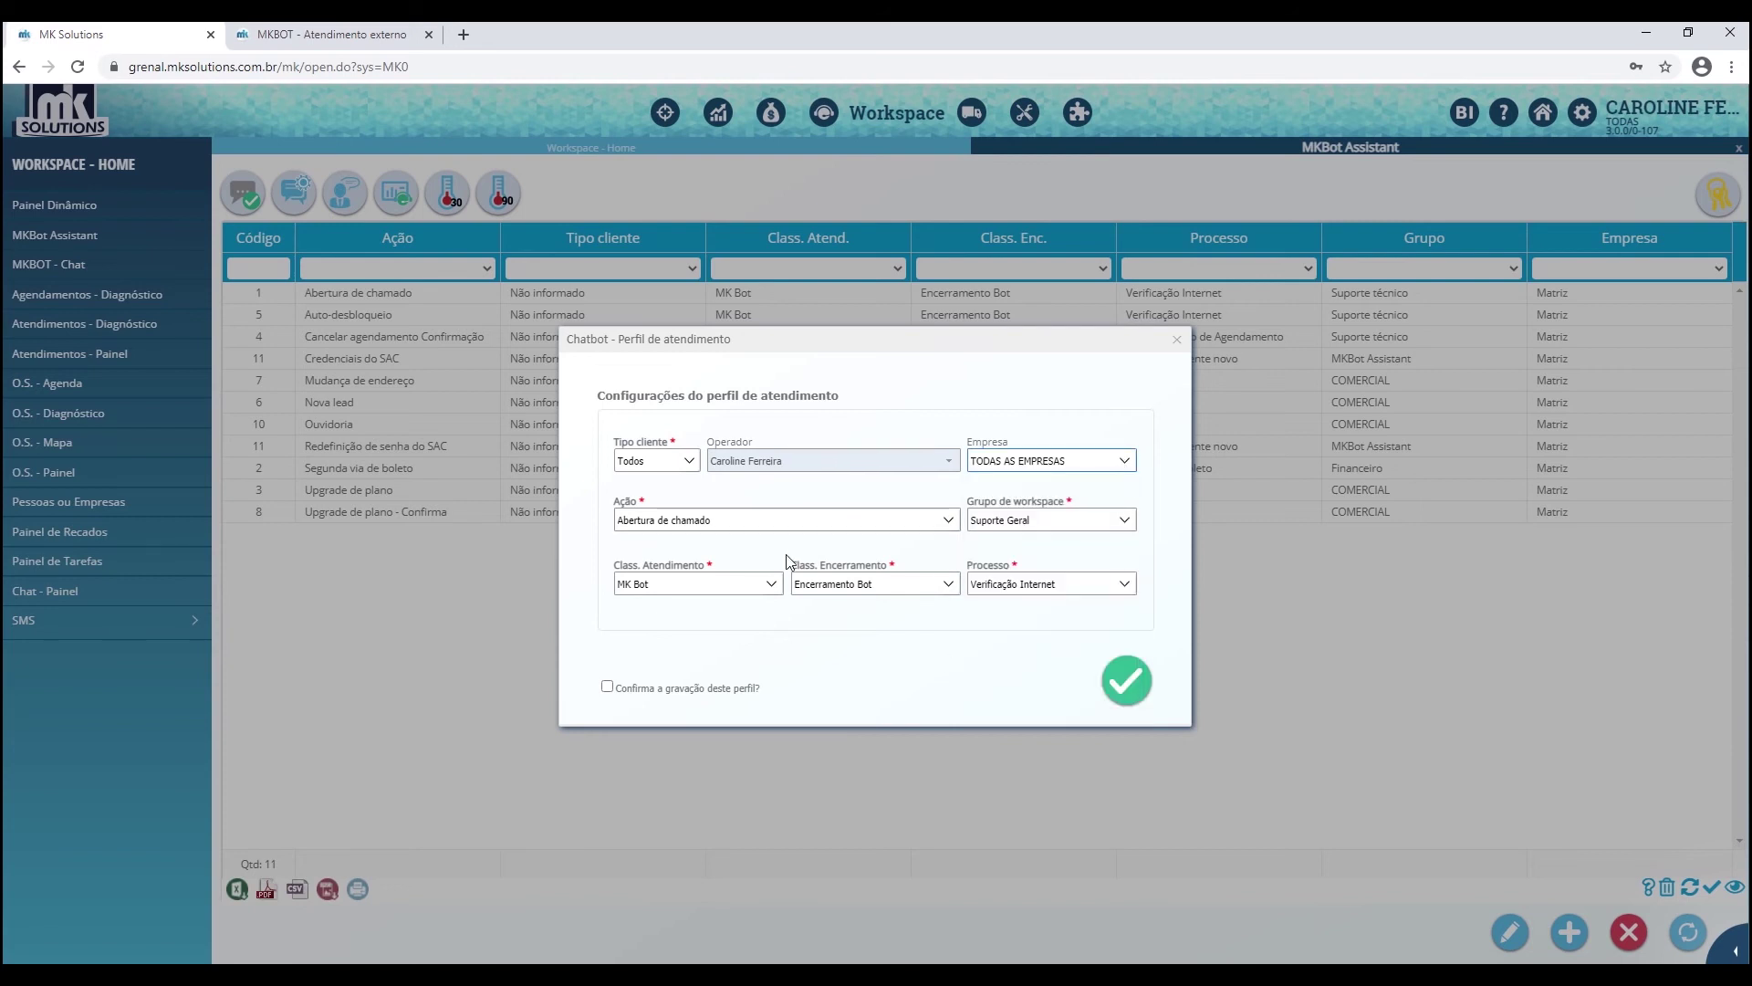
# Step: Confirm the recording of the profile, save it and acknowledge the message
pyautogui.click(669, 694)
pyautogui.click(1126, 681)
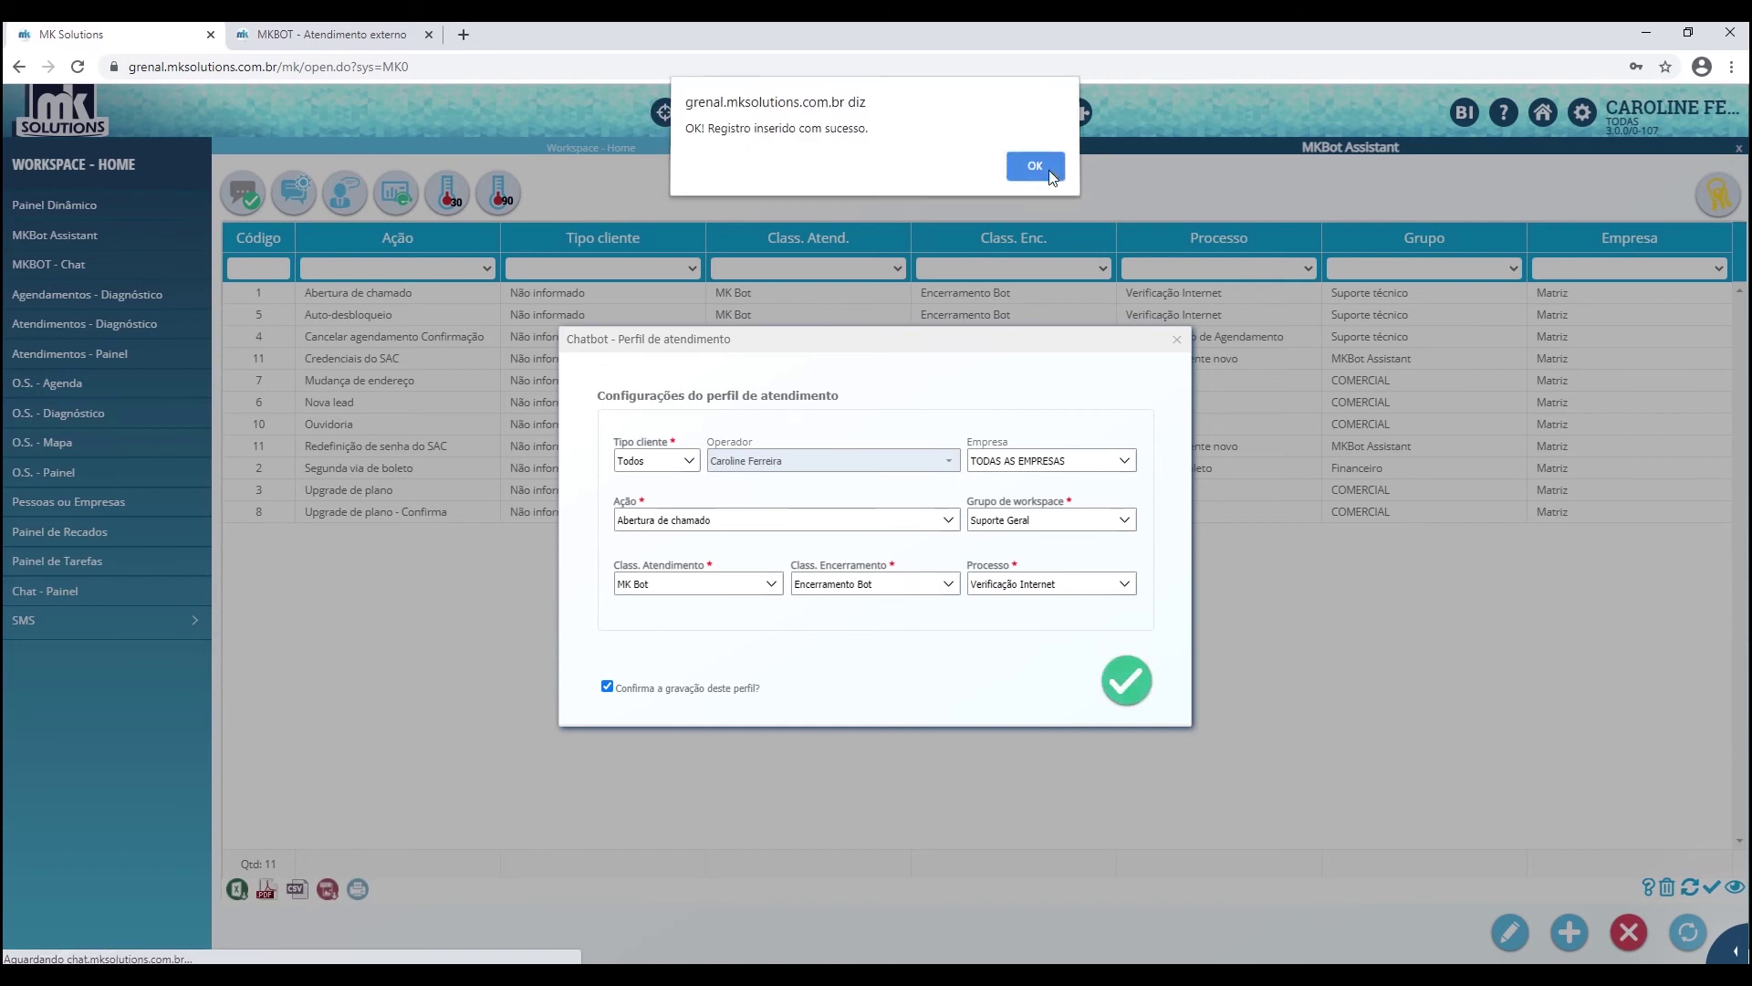
pyautogui.click(1035, 170)
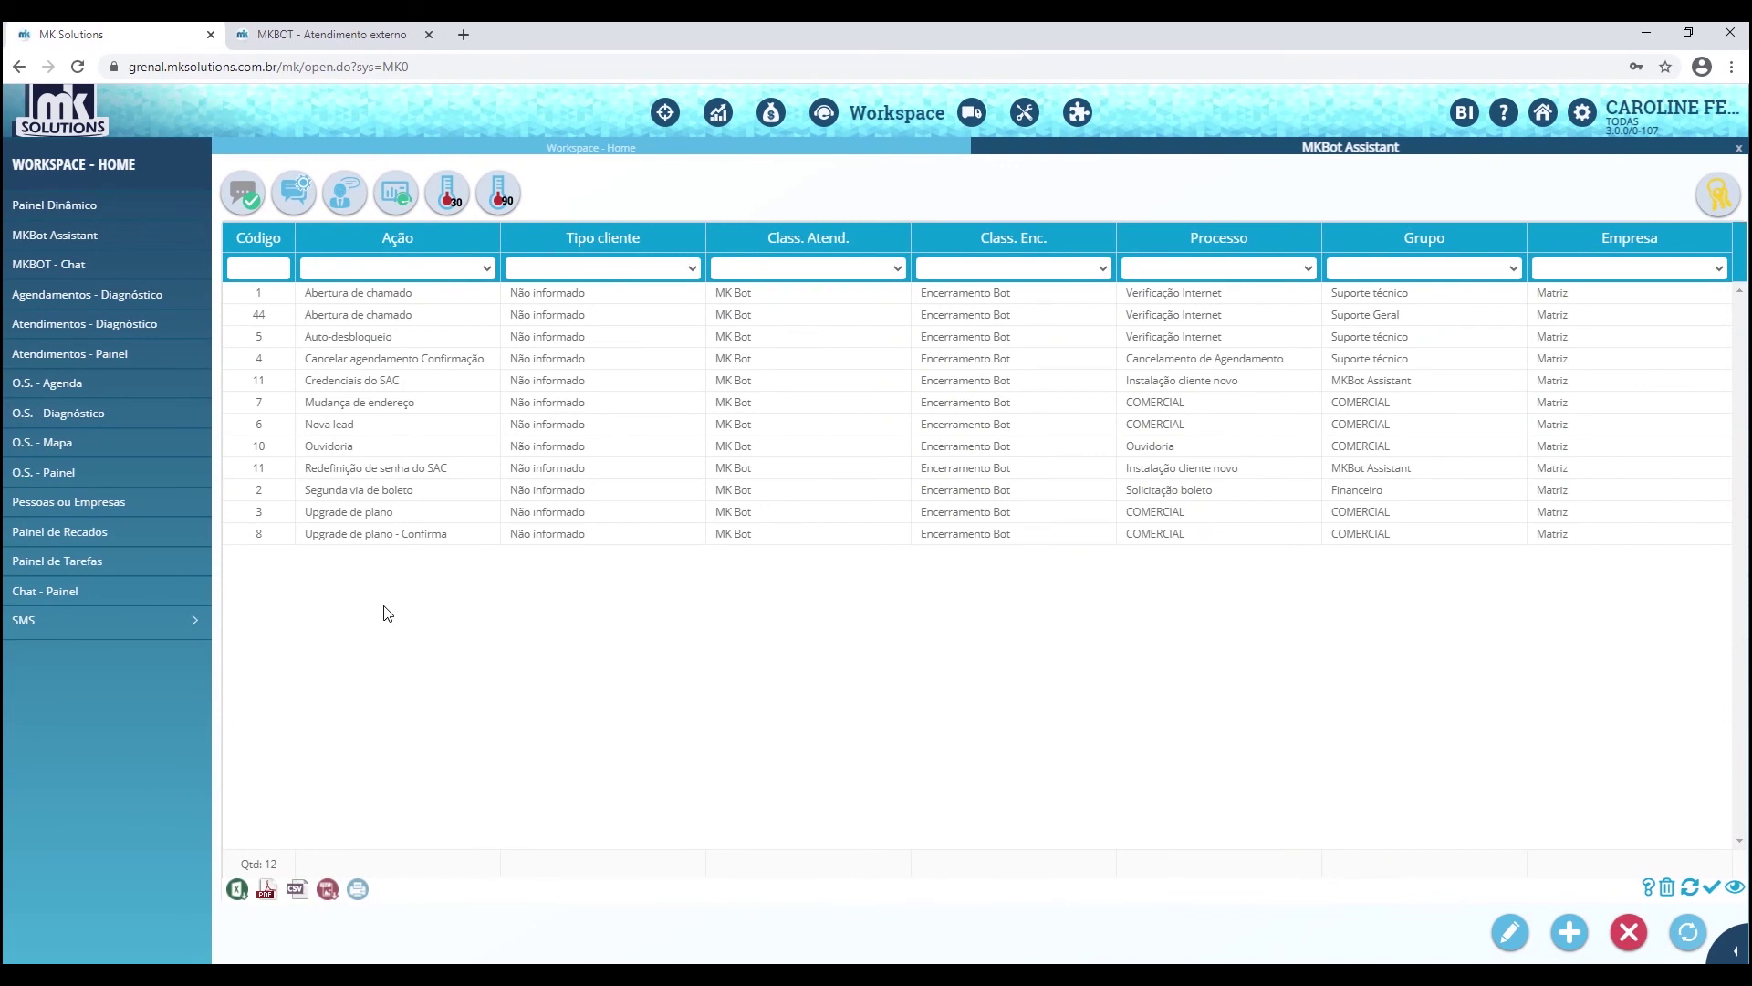
# Step: Sort the profile list by code and select the new Abertura de chamado profile of the Suporte Geral group
pyautogui.click(261, 243)
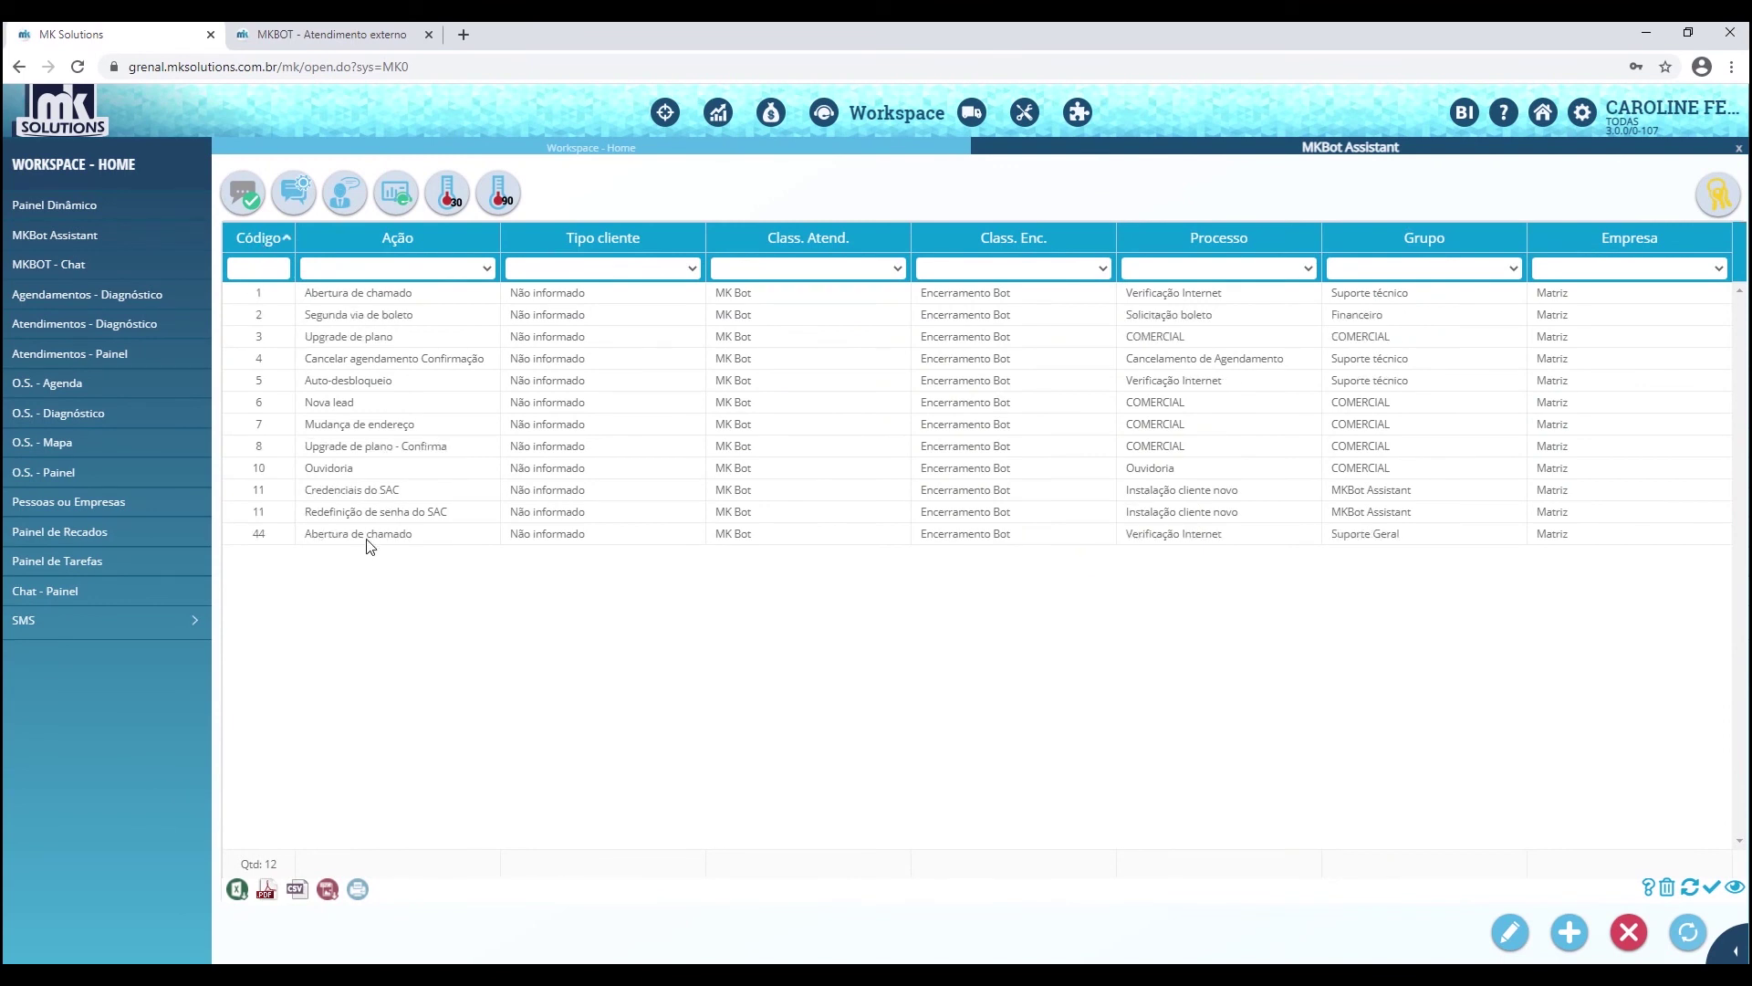
pyautogui.click(332, 535)
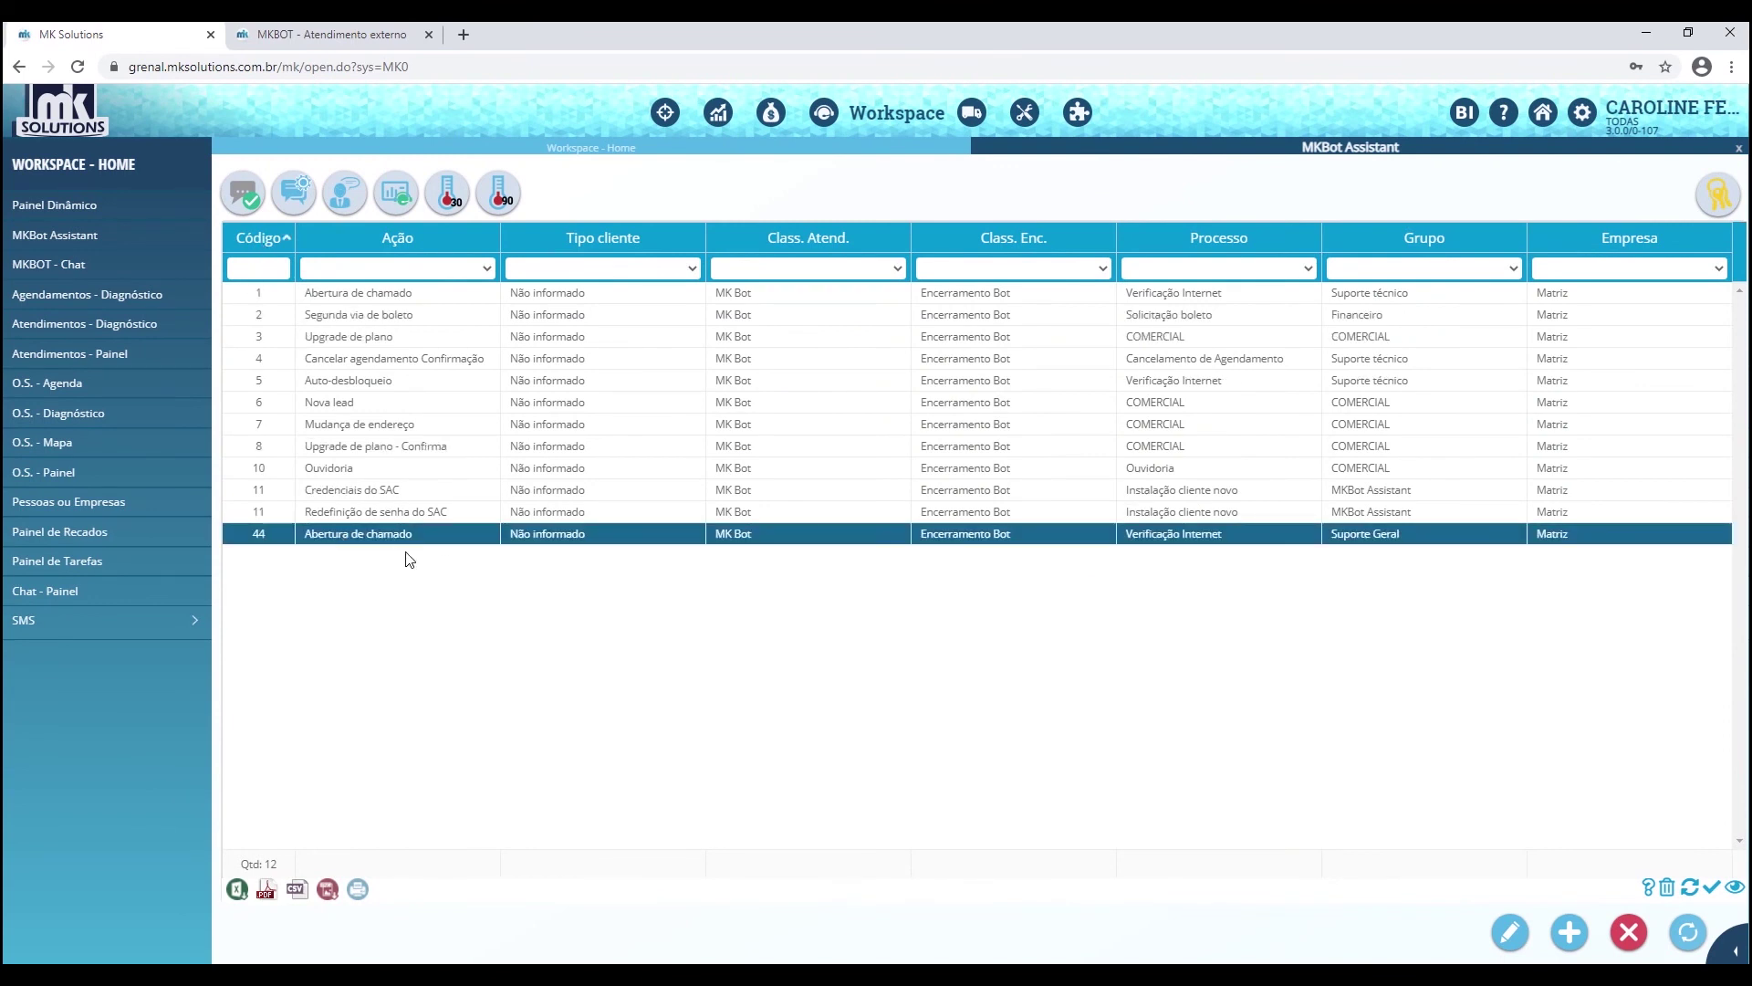